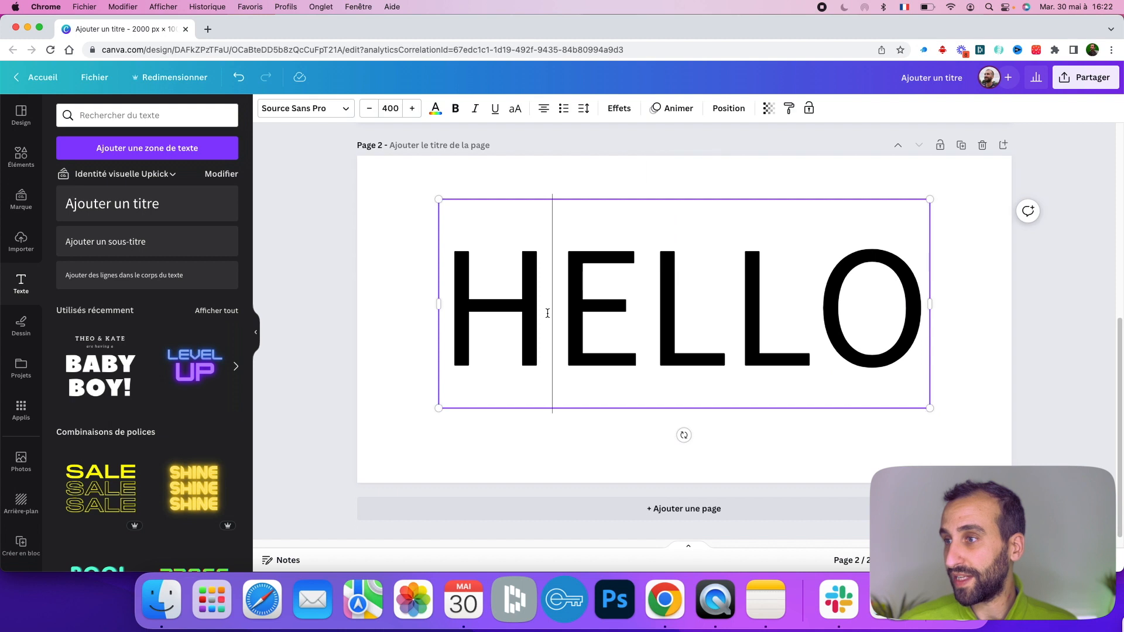
- Reduce the HELLO text to the single letter H and make it bold
{"action": "key", "text": "BackSpace"}
{"action": "left_click_drag", "start_coordinate": [645, 308], "coordinate": [771, 294]}
{"action": "key", "text": "BackSpace"}
{"action": "double_click", "coordinate": [712, 290]}
{"action": "left_click", "coordinate": [452, 108]}
- Resize the H text box, copy it and paste duplicates of it
{"action": "left_click", "coordinate": [565, 240]}
{"action": "left_click_drag", "start_coordinate": [714, 316], "coordinate": [662, 285]}
{"action": "key", "text": "super+c"}
{"action": "key", "text": "super+v"}
- Paste more copies of the H and spread them out across the page in a row
{"action": "key", "text": "super+v"}
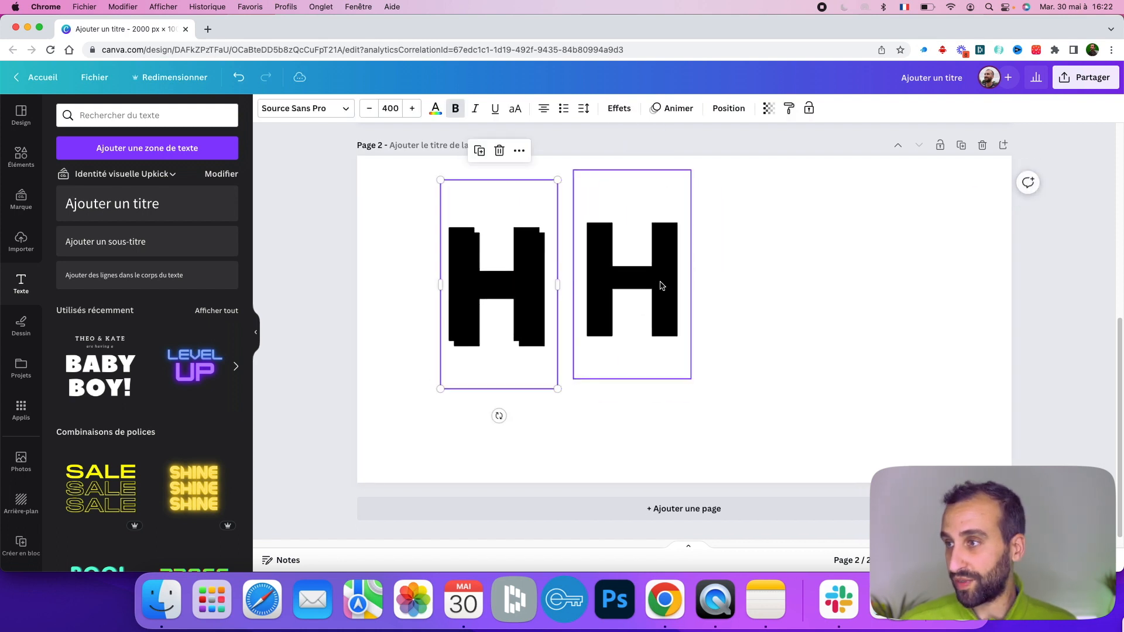
{"action": "left_click_drag", "start_coordinate": [490, 289], "coordinate": [866, 291]}
{"action": "key", "text": "super+v"}
{"action": "left_click_drag", "start_coordinate": [494, 294], "coordinate": [770, 291]}
{"action": "key", "text": "super+v"}
{"action": "left_click_drag", "start_coordinate": [514, 294], "coordinate": [925, 309]}
- Change the second copy's letter to E and the third copy's letter to L
{"action": "double_click", "coordinate": [629, 277]}
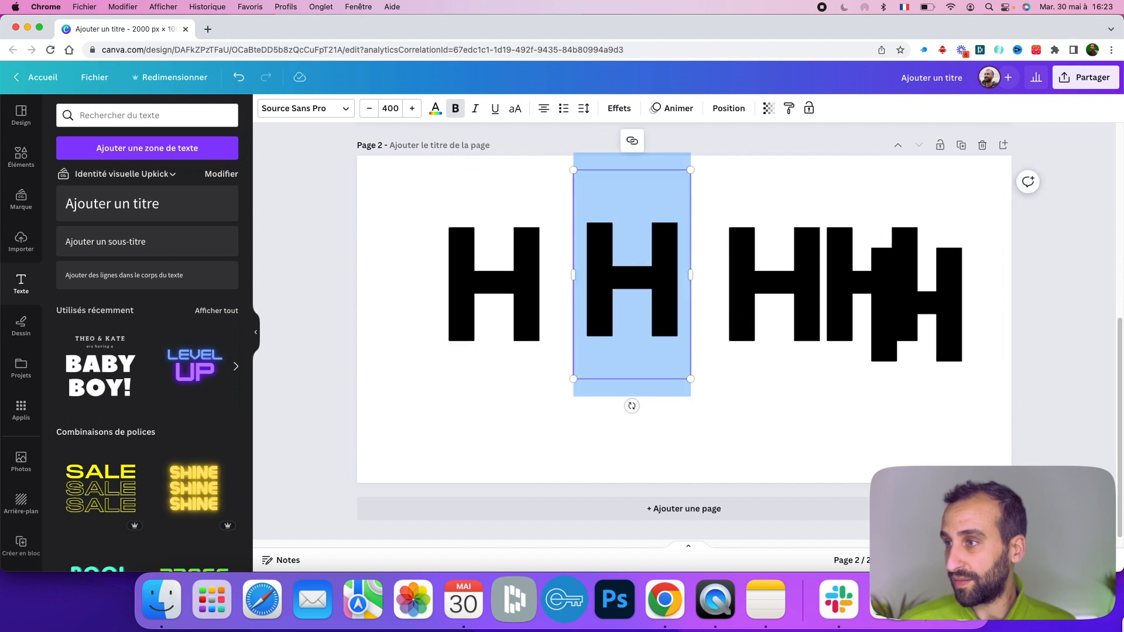
{"action": "type", "text": "E"}
{"action": "left_click", "coordinate": [783, 284]}
{"action": "double_click", "coordinate": [783, 283]}
{"action": "type", "text": "L"}
{"action": "left_click", "coordinate": [726, 340]}
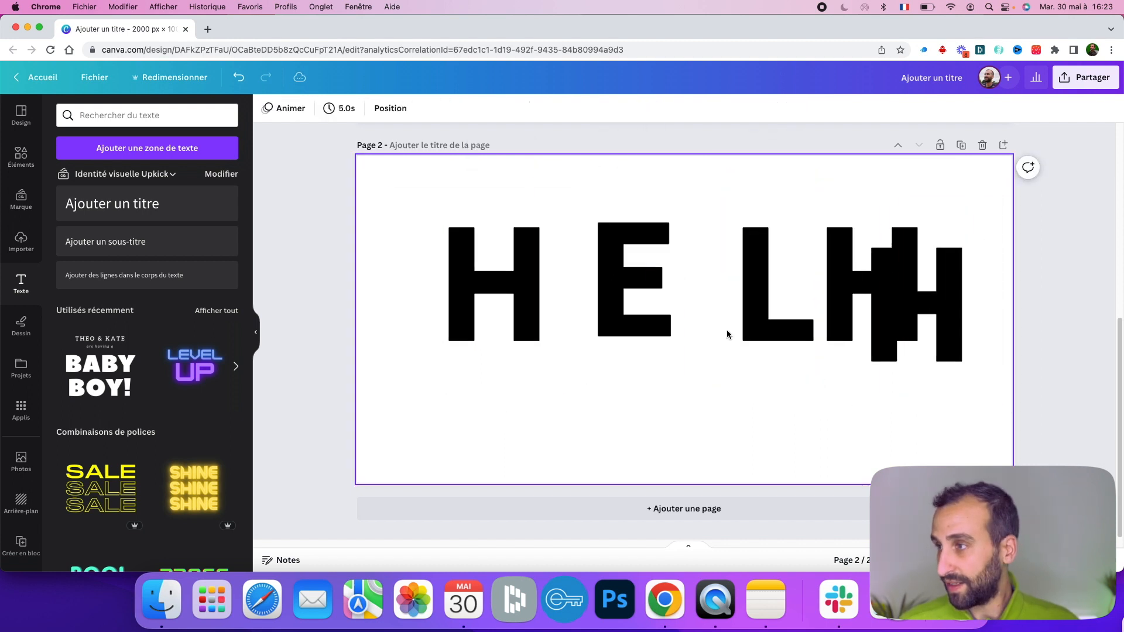
- Reposition the letters and change the remaining two copies to L and O
{"action": "left_click_drag", "start_coordinate": [753, 321], "coordinate": [665, 335]}
{"action": "left_click_drag", "start_coordinate": [843, 281], "coordinate": [734, 281]}
{"action": "double_click", "coordinate": [744, 284]}
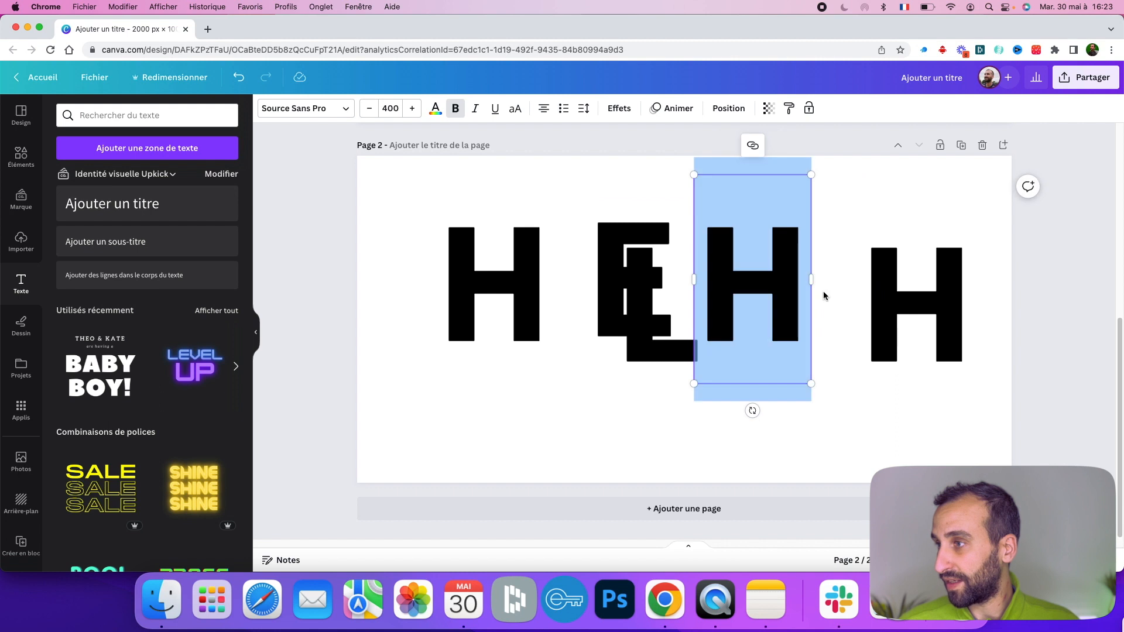
{"action": "type", "text": "L"}
{"action": "double_click", "coordinate": [889, 328]}
{"action": "type", "text": "O"}
- Space the letters out and tilt the H, E and first L at slight angles
{"action": "left_click", "coordinate": [728, 314]}
{"action": "left_click_drag", "start_coordinate": [666, 323], "coordinate": [813, 334]}
{"action": "left_click_drag", "start_coordinate": [547, 298], "coordinate": [469, 296]}
{"action": "left_click_drag", "start_coordinate": [631, 299], "coordinate": [553, 325]}
{"action": "left_click", "coordinate": [438, 290]}
{"action": "left_click_drag", "start_coordinate": [433, 419], "coordinate": [458, 417]}
{"action": "left_click", "coordinate": [582, 338]}
{"action": "left_click_drag", "start_coordinate": [549, 429], "coordinate": [542, 431]}
{"action": "left_click_drag", "start_coordinate": [751, 338], "coordinate": [673, 339]}
{"action": "left_click_drag", "start_coordinate": [673, 419], "coordinate": [695, 419]}
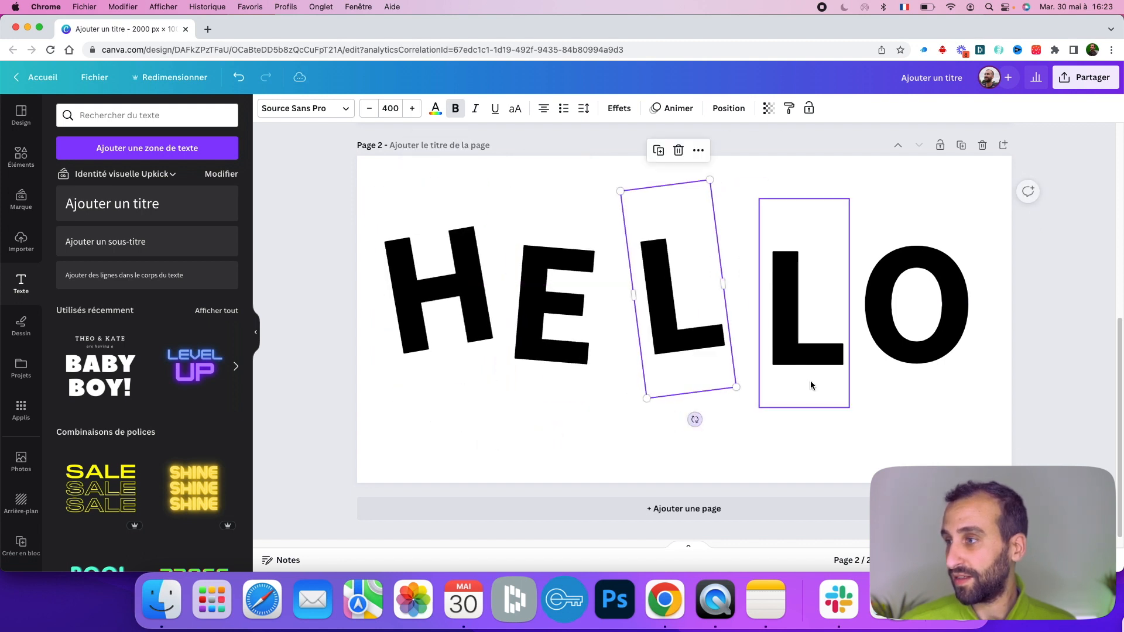
- Position the second L, rotate it about -17°, and shift the O closer
{"action": "left_click_drag", "start_coordinate": [810, 384], "coordinate": [789, 334]}
{"action": "left_click_drag", "start_coordinate": [787, 408], "coordinate": [824, 400]}
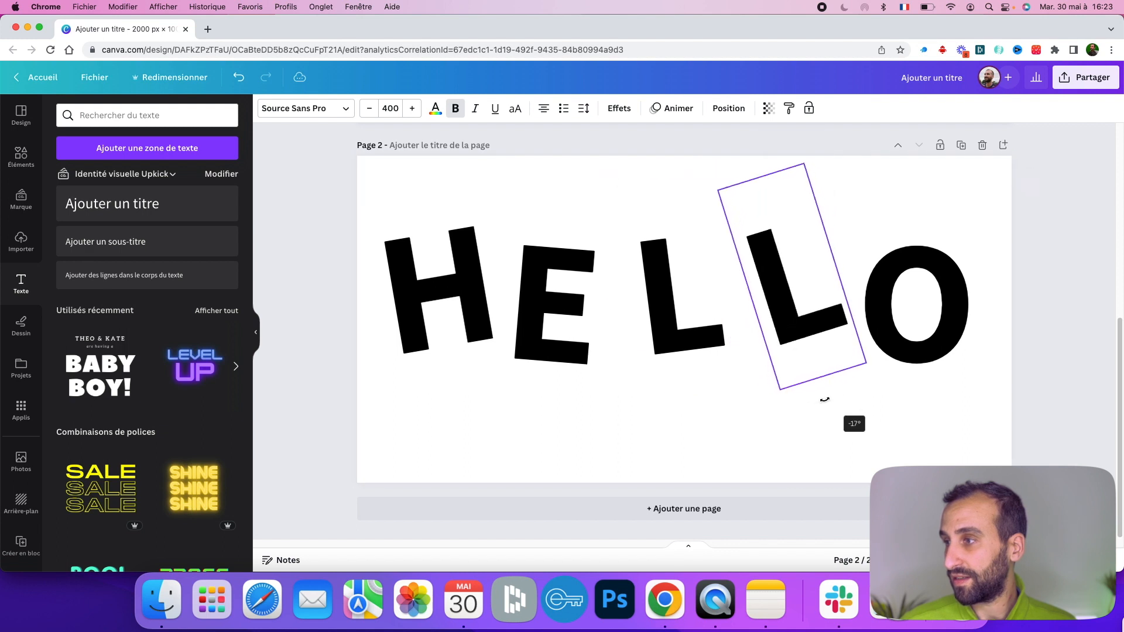
{"action": "left_click_drag", "start_coordinate": [803, 326], "coordinate": [787, 345]}
{"action": "left_click_drag", "start_coordinate": [906, 357], "coordinate": [891, 357]}
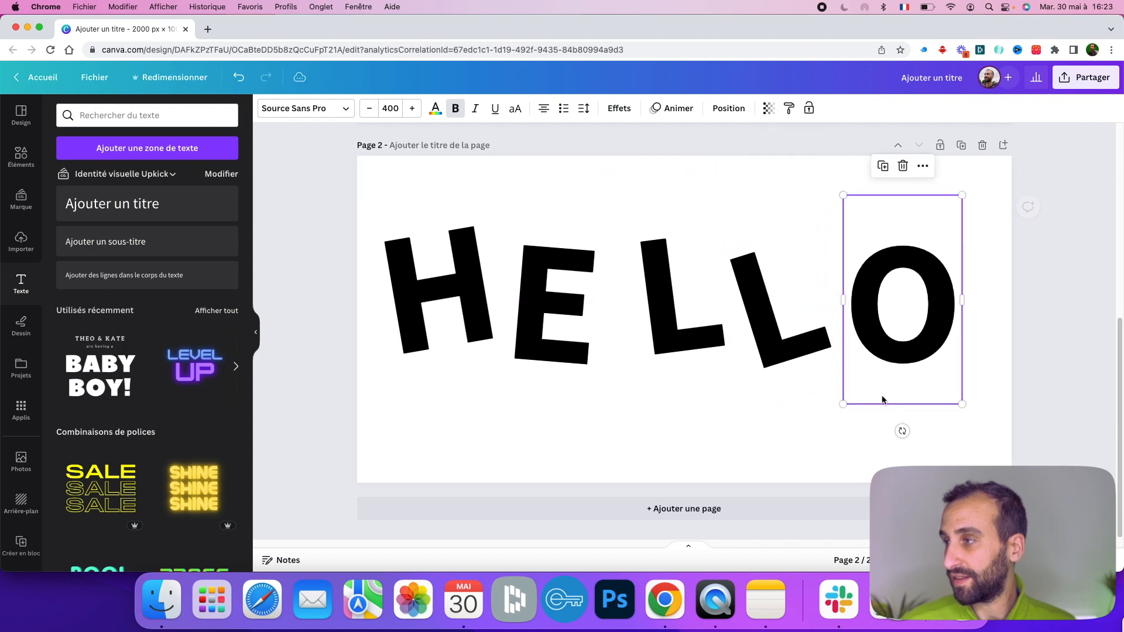
- Select all five letters and nudge the group into place on the page
{"action": "left_click_drag", "start_coordinate": [900, 430], "coordinate": [422, 264]}
{"action": "left_click", "coordinate": [833, 407]}
{"action": "left_click", "coordinate": [909, 353]}
{"action": "left_click", "coordinate": [920, 444]}
{"action": "left_click_drag", "start_coordinate": [515, 284], "coordinate": [526, 291]}
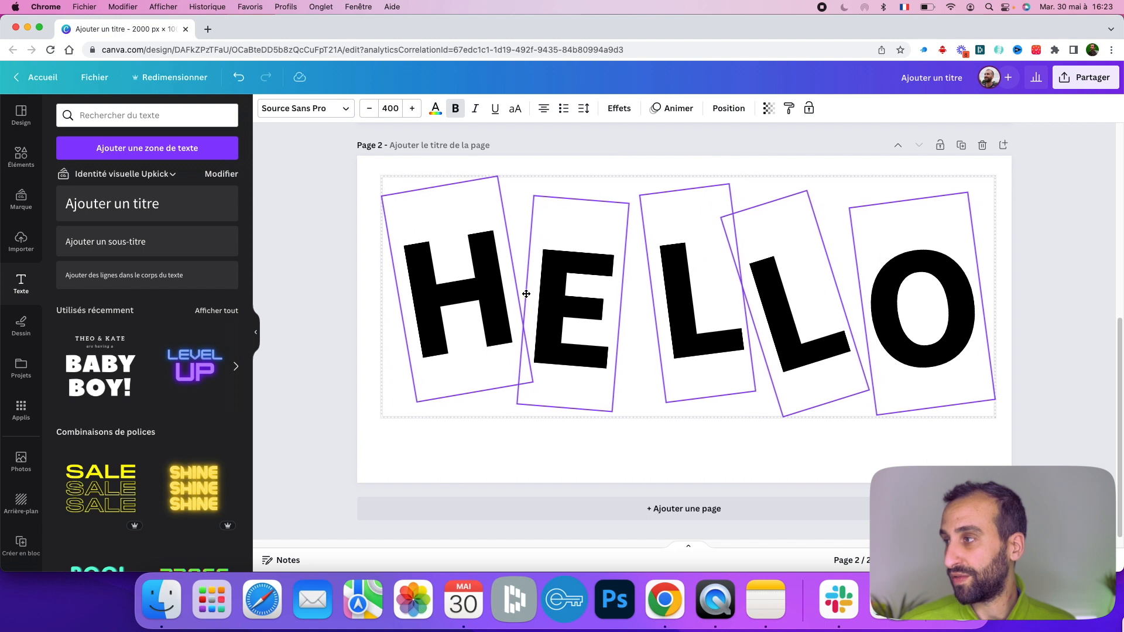
- Add a square shape from the elements library to the page
{"action": "left_click", "coordinate": [316, 264]}
{"action": "left_click", "coordinate": [21, 156]}
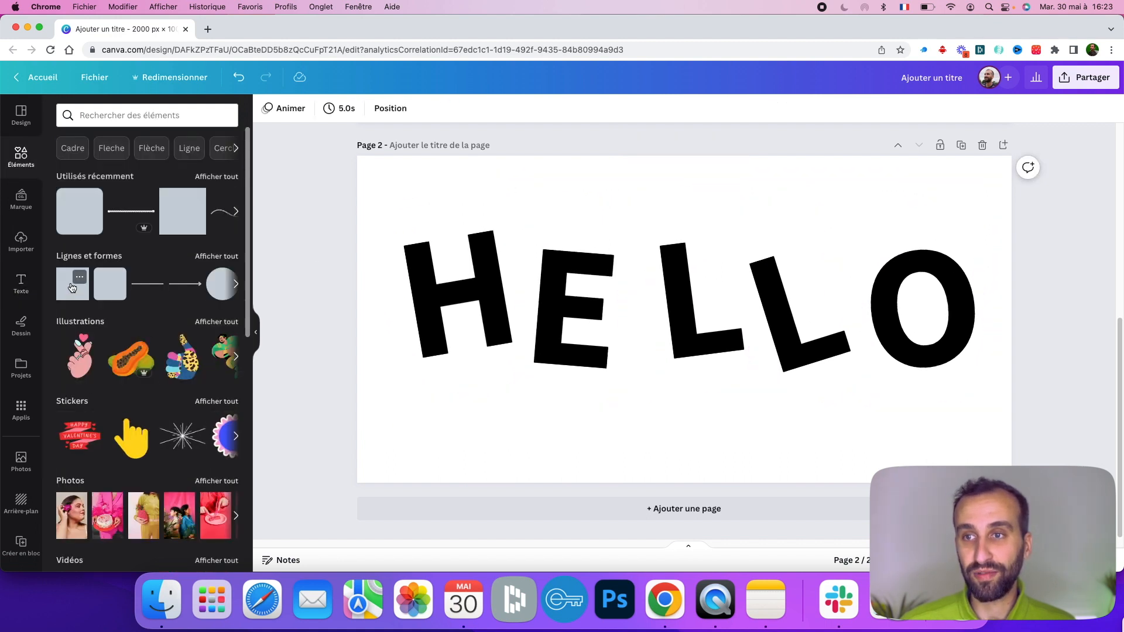
{"action": "left_click", "coordinate": [72, 287]}
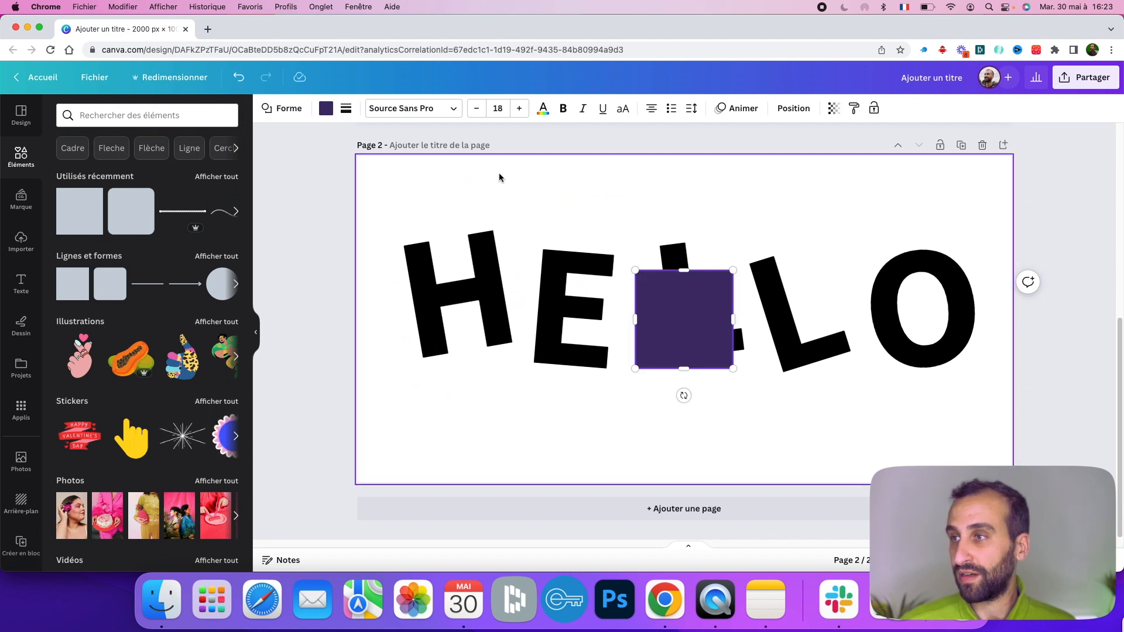
- Color the square orange and move it to the page's top-left corner
{"action": "left_click", "coordinate": [326, 108]}
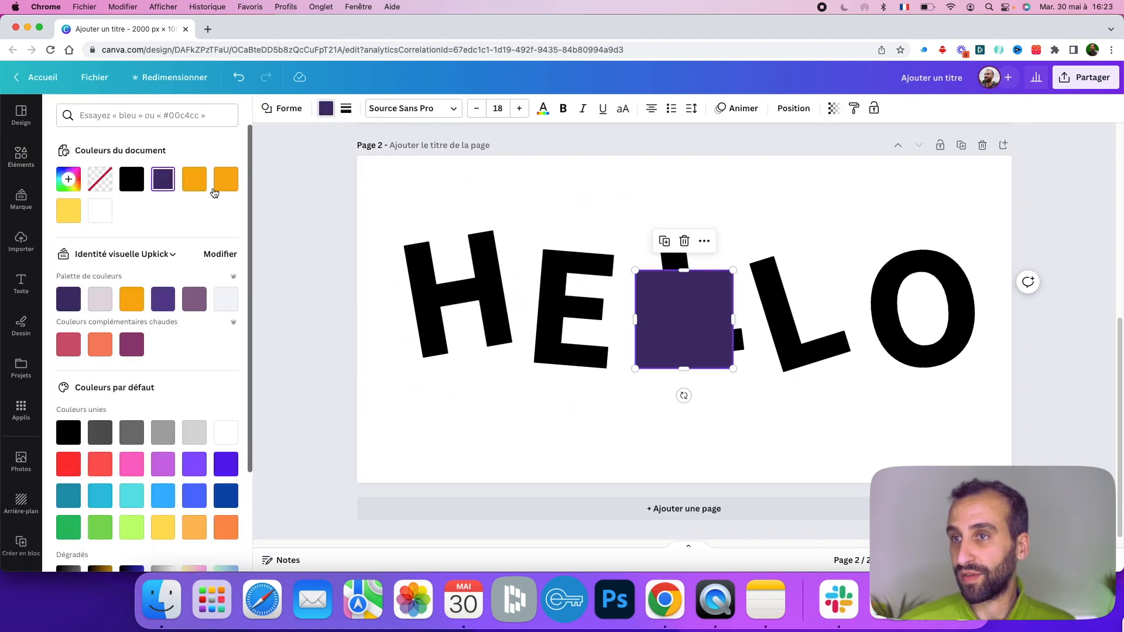
{"action": "left_click", "coordinate": [225, 178]}
{"action": "left_click", "coordinate": [476, 414]}
{"action": "left_click_drag", "start_coordinate": [685, 346], "coordinate": [418, 240]}
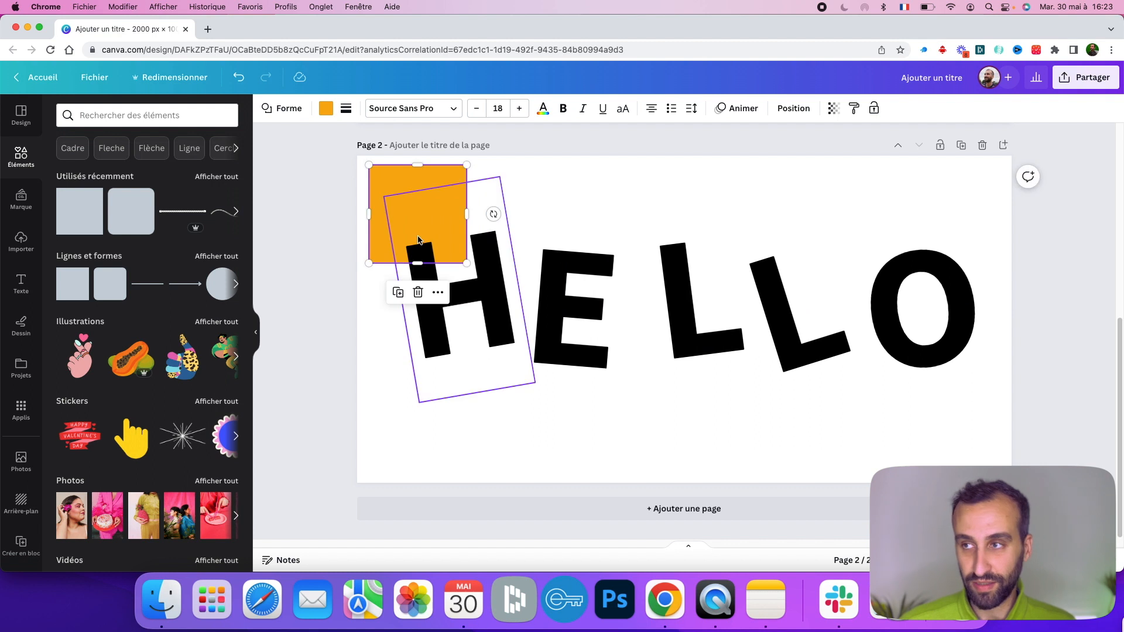
- Duplicate the square, color the copy yellow and move it to the top-right corner
{"action": "key", "text": "super+d"}
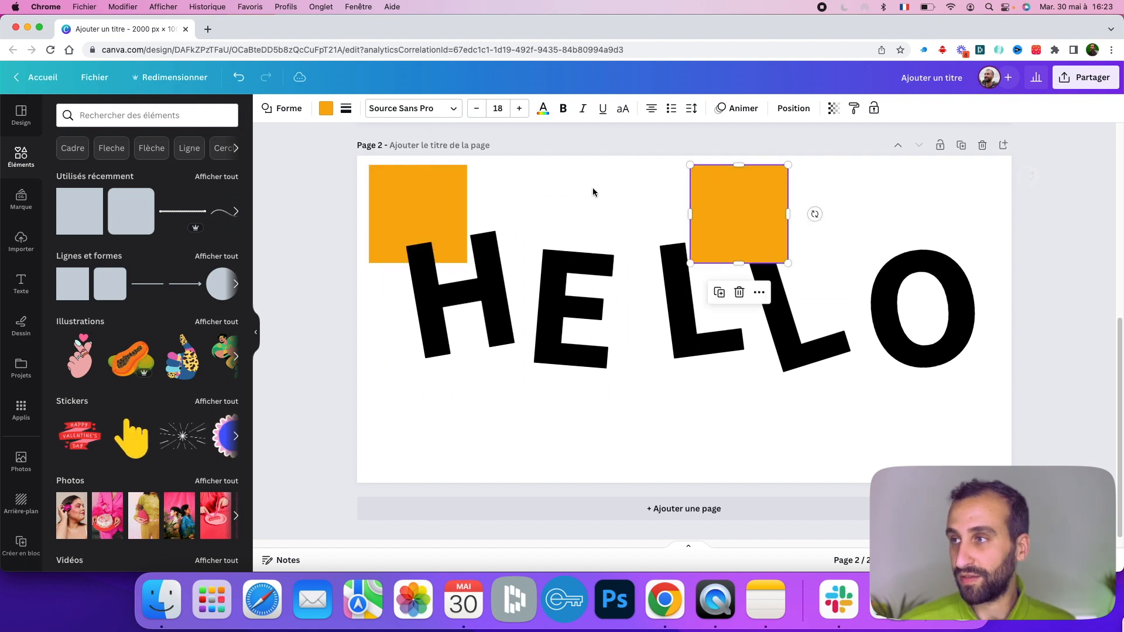
{"action": "left_click", "coordinate": [326, 109]}
{"action": "left_click", "coordinate": [226, 179]}
{"action": "left_click_drag", "start_coordinate": [765, 187], "coordinate": [964, 204]}
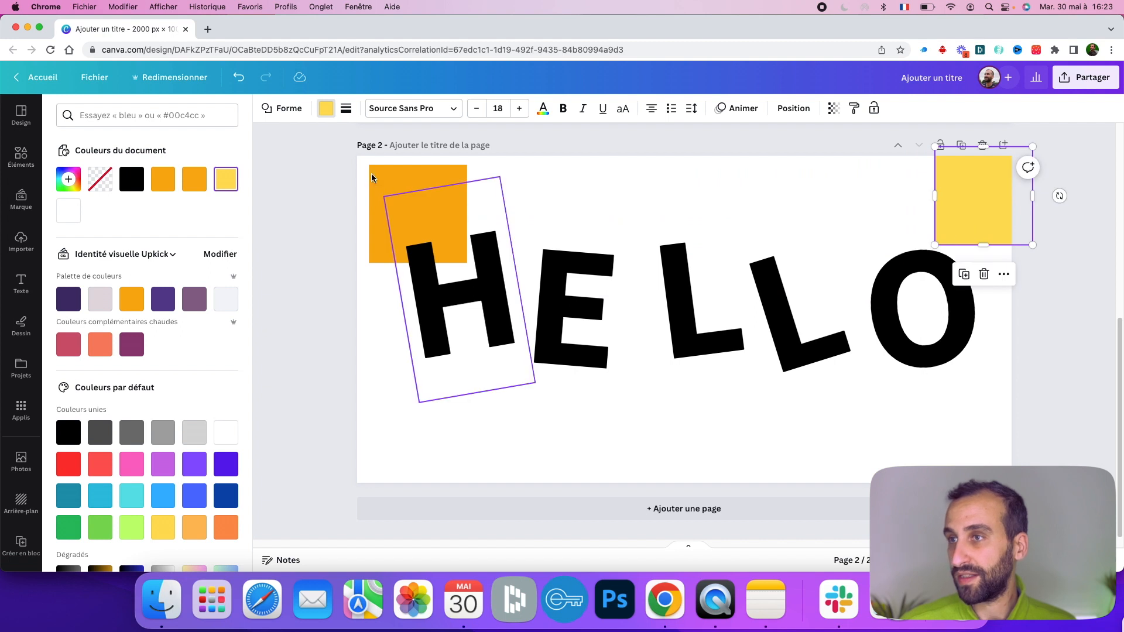
- Enlarge the orange square so it covers the left half of the page
{"action": "left_click", "coordinate": [382, 184]}
{"action": "left_click_drag", "start_coordinate": [389, 192], "coordinate": [360, 178]}
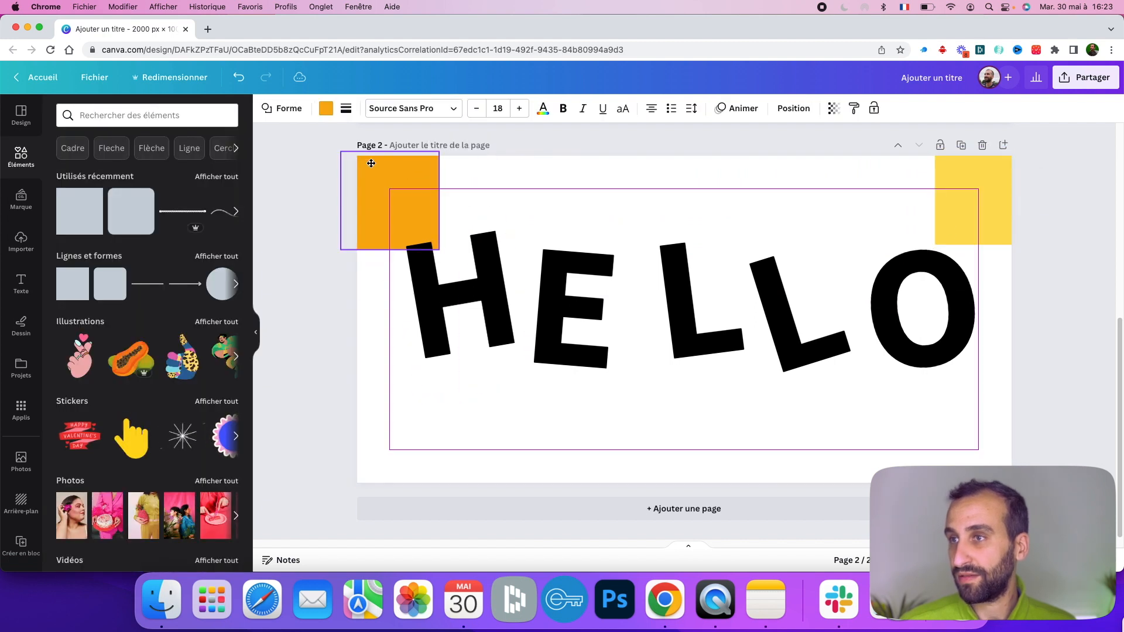
{"action": "left_click_drag", "start_coordinate": [437, 250], "coordinate": [688, 518]}
- Send the orange rectangle back one layer behind the letters
{"action": "right_click", "coordinate": [642, 252]}
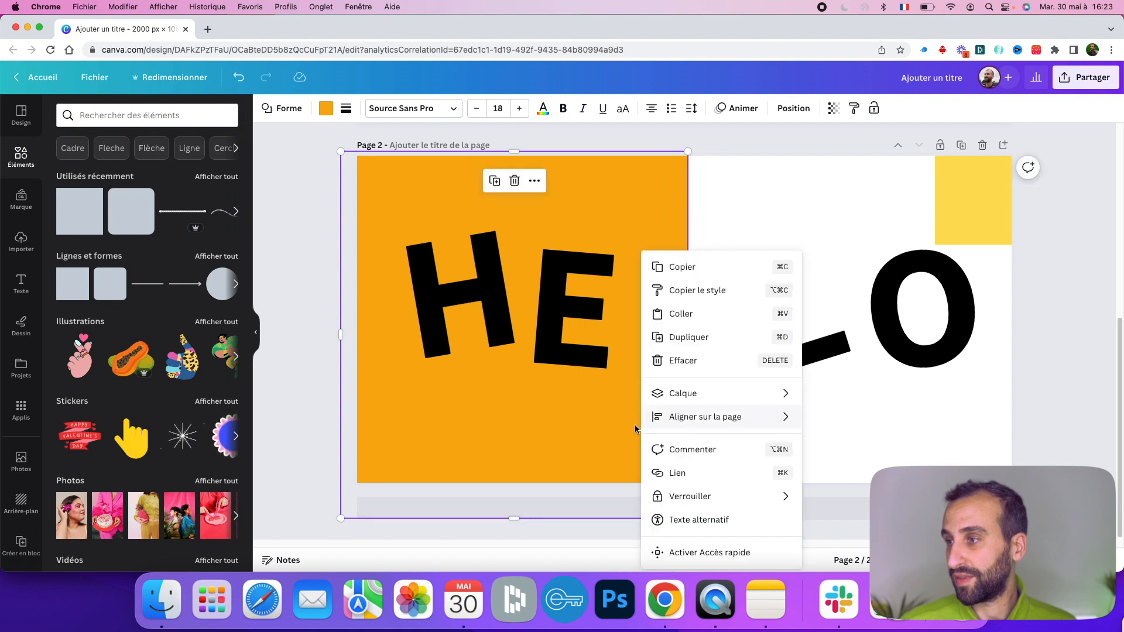
{"action": "mouse_move", "coordinate": [746, 402]}
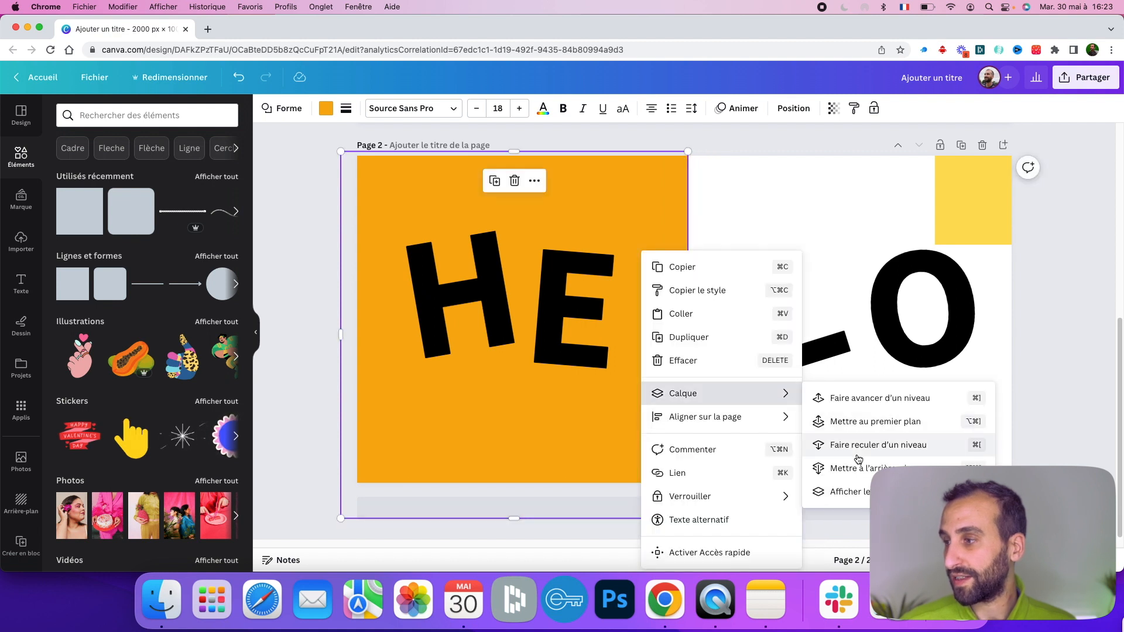
{"action": "left_click", "coordinate": [885, 449]}
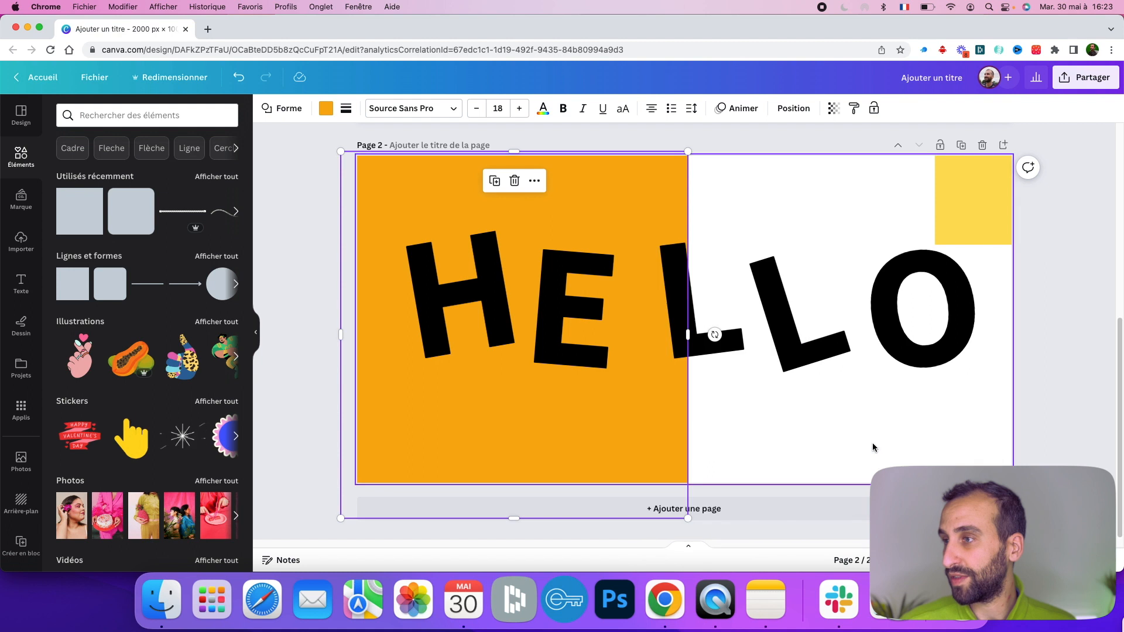
- Move and enlarge the yellow square so it covers the right half of the page
{"action": "left_click", "coordinate": [804, 423]}
{"action": "left_click_drag", "start_coordinate": [973, 190], "coordinate": [733, 190]}
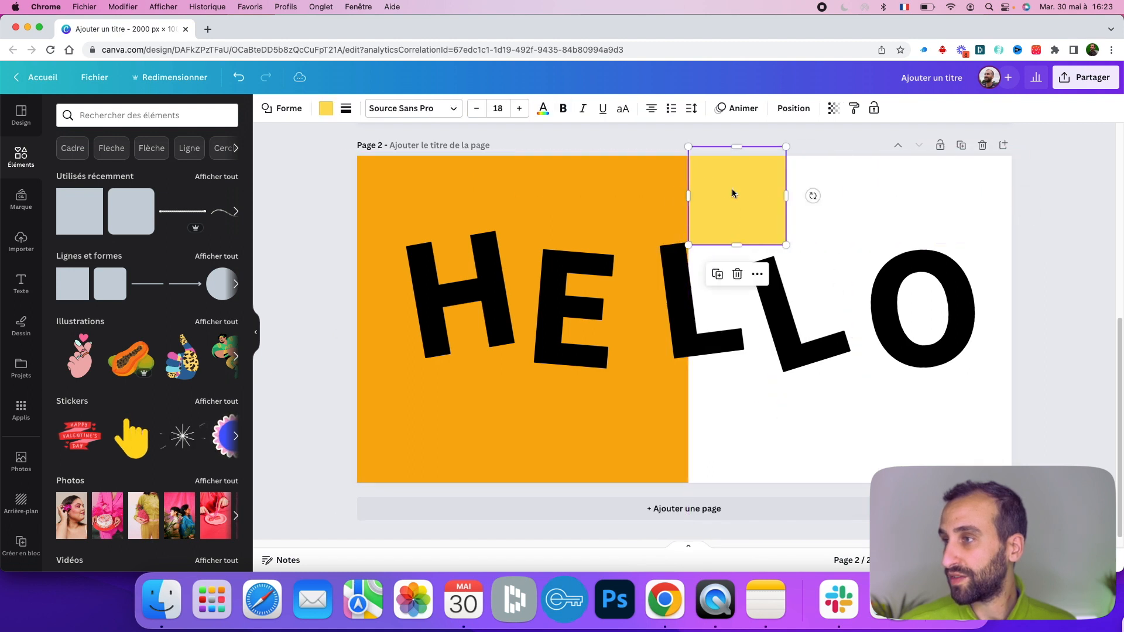
{"action": "left_click_drag", "start_coordinate": [786, 244], "coordinate": [1081, 521]}
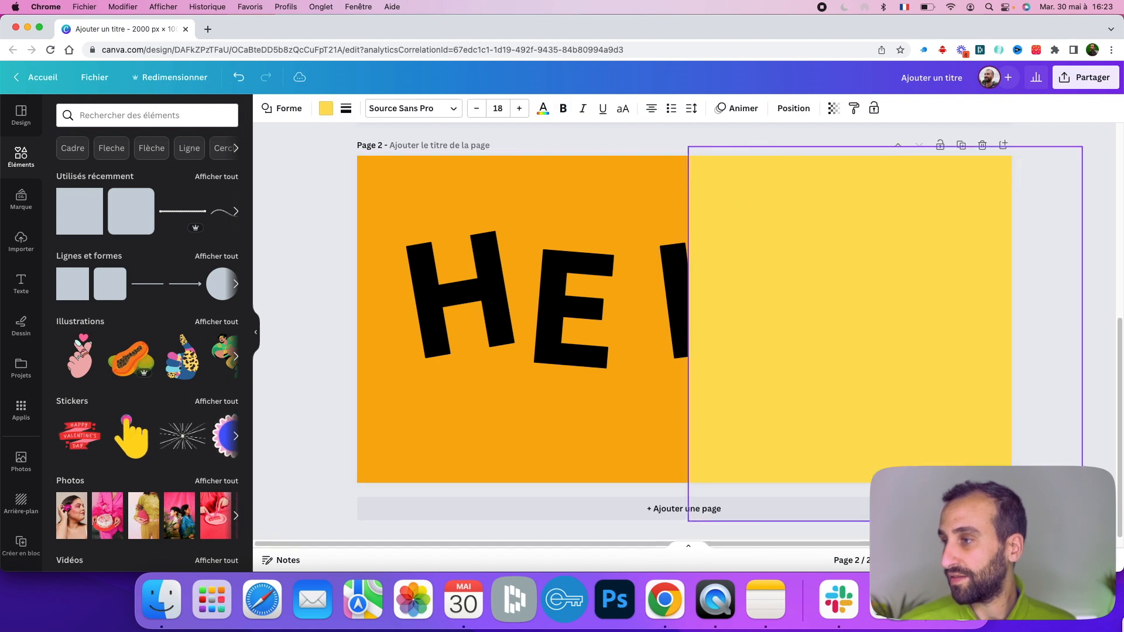
- Send the yellow rectangle back one layer, then bring it forward one layer again
{"action": "right_click", "coordinate": [807, 172]}
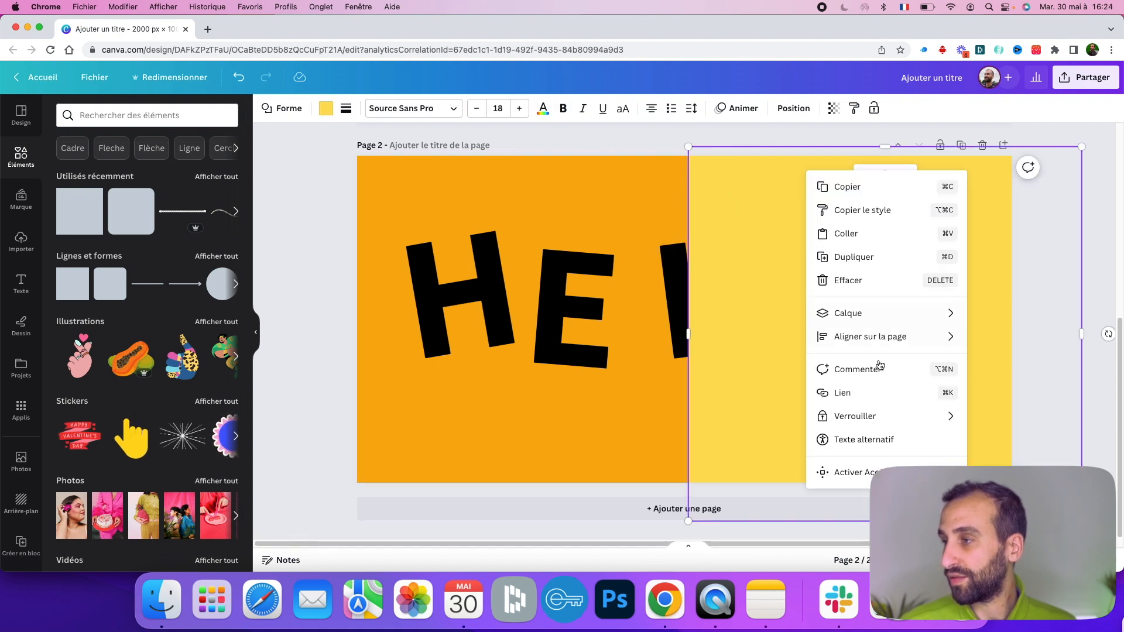
{"action": "mouse_move", "coordinate": [862, 310]}
{"action": "left_click", "coordinate": [739, 369]}
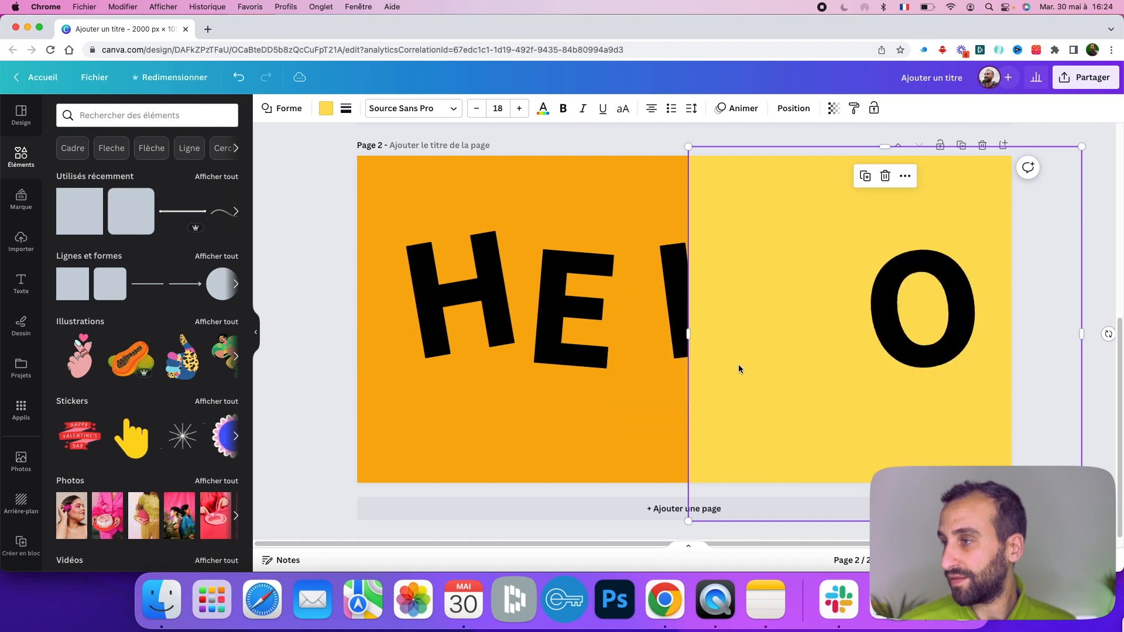
{"action": "right_click", "coordinate": [741, 190]}
{"action": "mouse_move", "coordinate": [876, 334]}
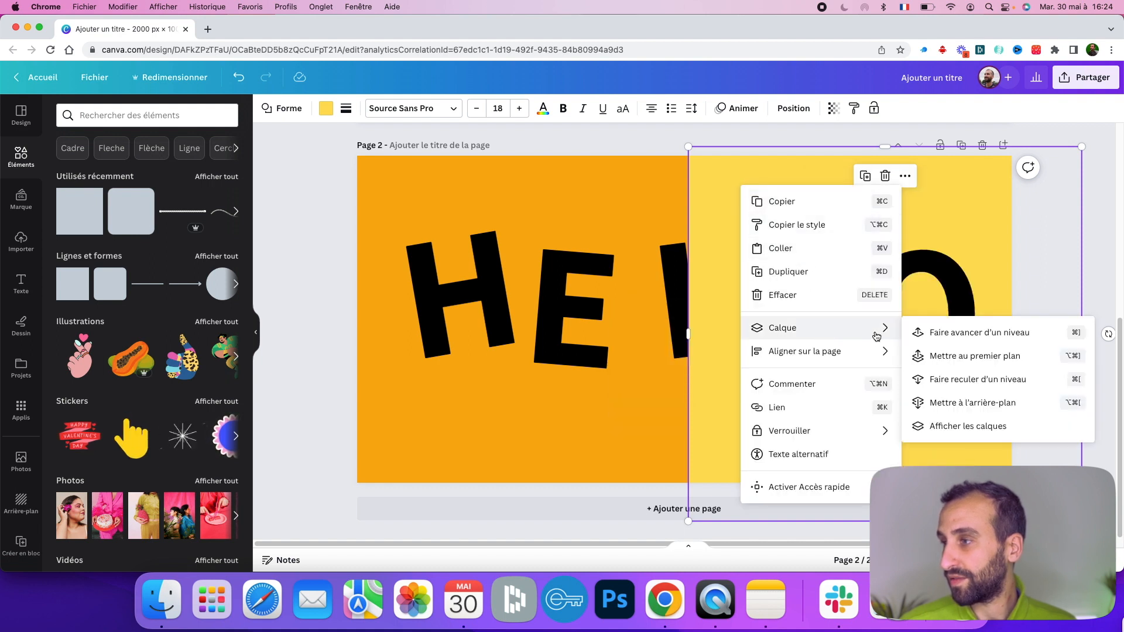
{"action": "left_click", "coordinate": [967, 332]}
- Send the yellow rectangle back one layer at a time until it sits behind the letters
{"action": "right_click", "coordinate": [754, 186]}
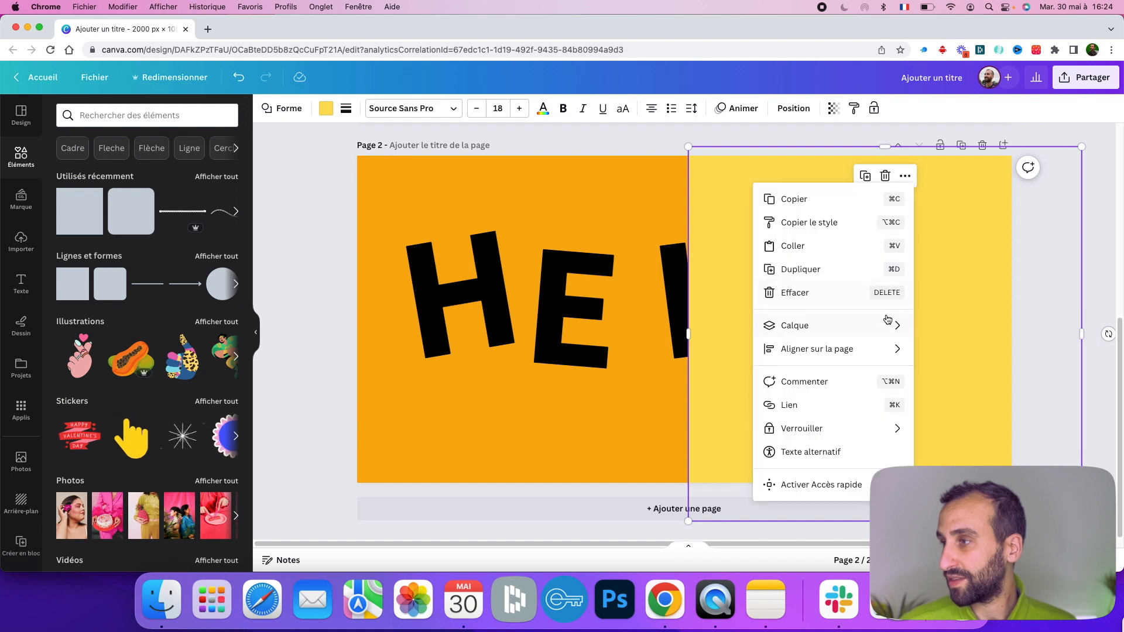
{"action": "mouse_move", "coordinate": [887, 319]}
{"action": "left_click", "coordinate": [948, 374]}
{"action": "right_click", "coordinate": [761, 200]}
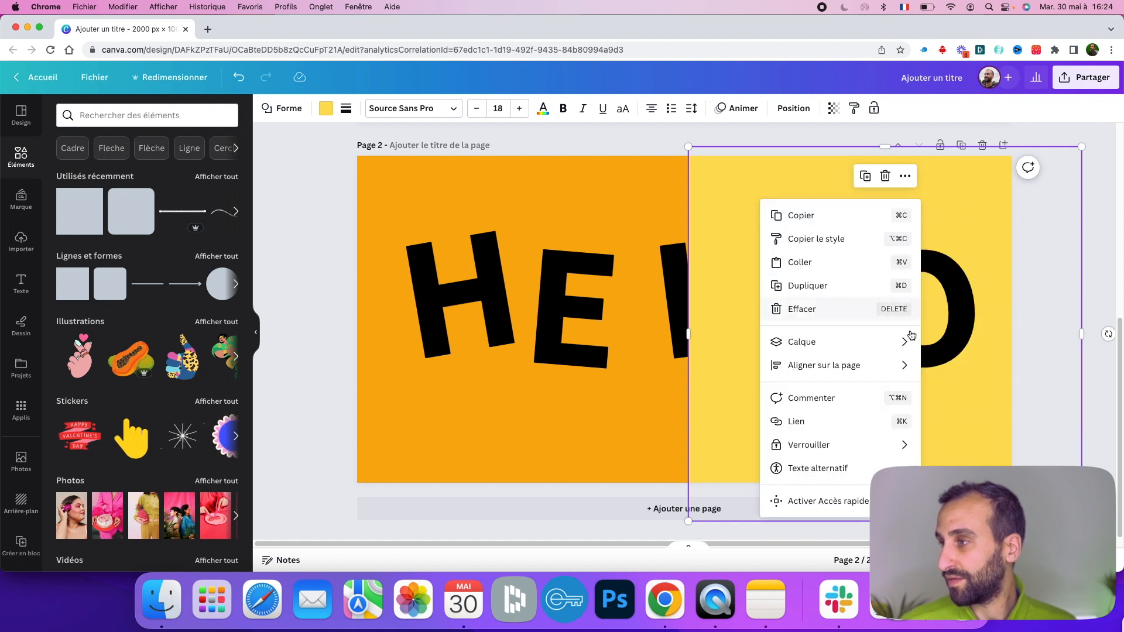
{"action": "mouse_move", "coordinate": [908, 341]}
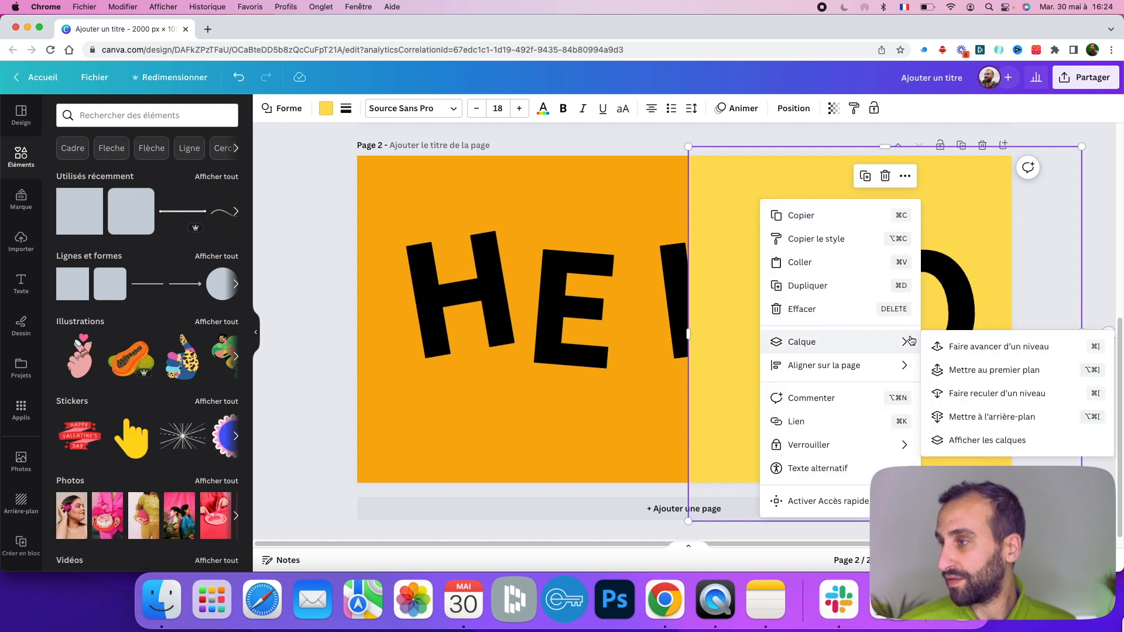
{"action": "left_click", "coordinate": [980, 402]}
{"action": "right_click", "coordinate": [731, 183]}
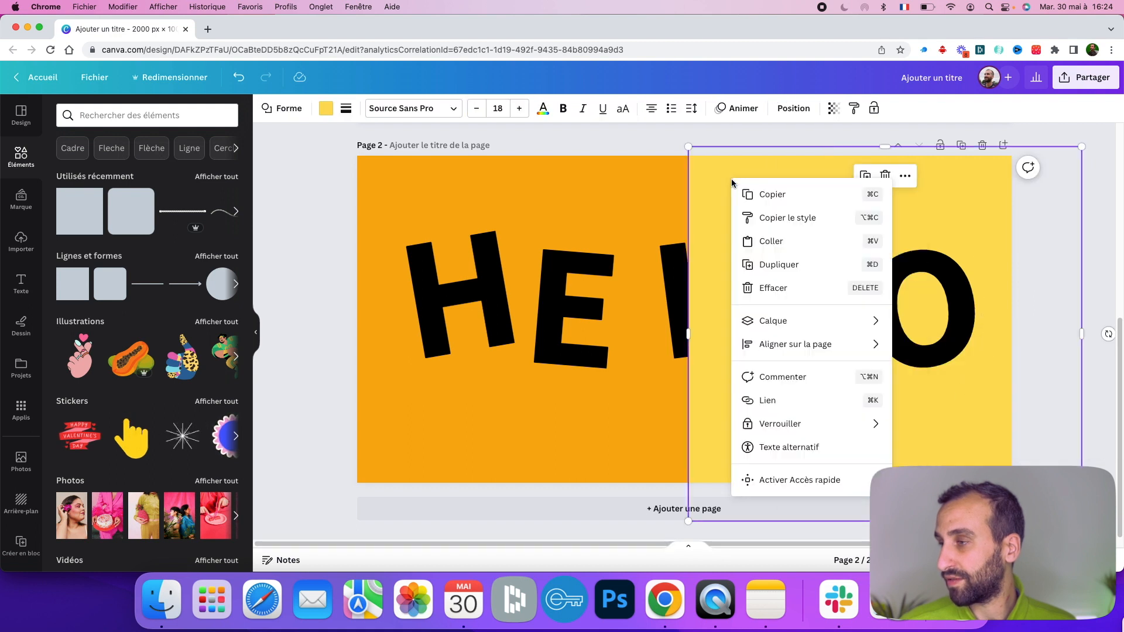
{"action": "mouse_move", "coordinate": [866, 321]}
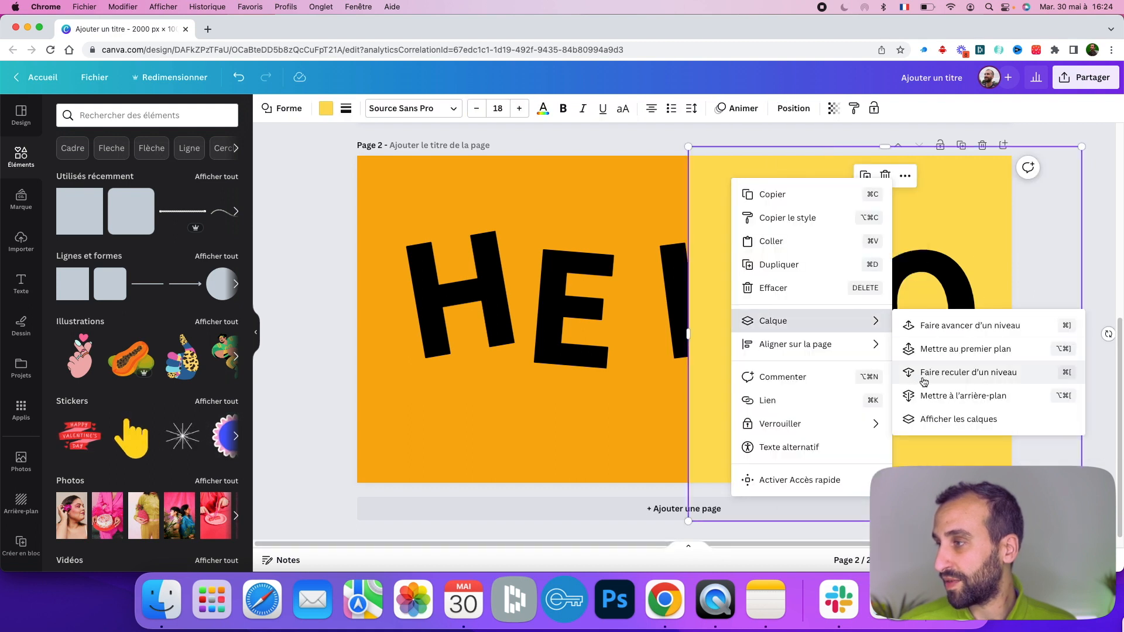
{"action": "left_click", "coordinate": [922, 378]}
- Review the reference HELLO design on the first page
{"action": "left_click", "coordinate": [619, 151]}
{"action": "scroll", "coordinate": [719, 357], "scroll_direction": "up", "scroll_amount": 5}
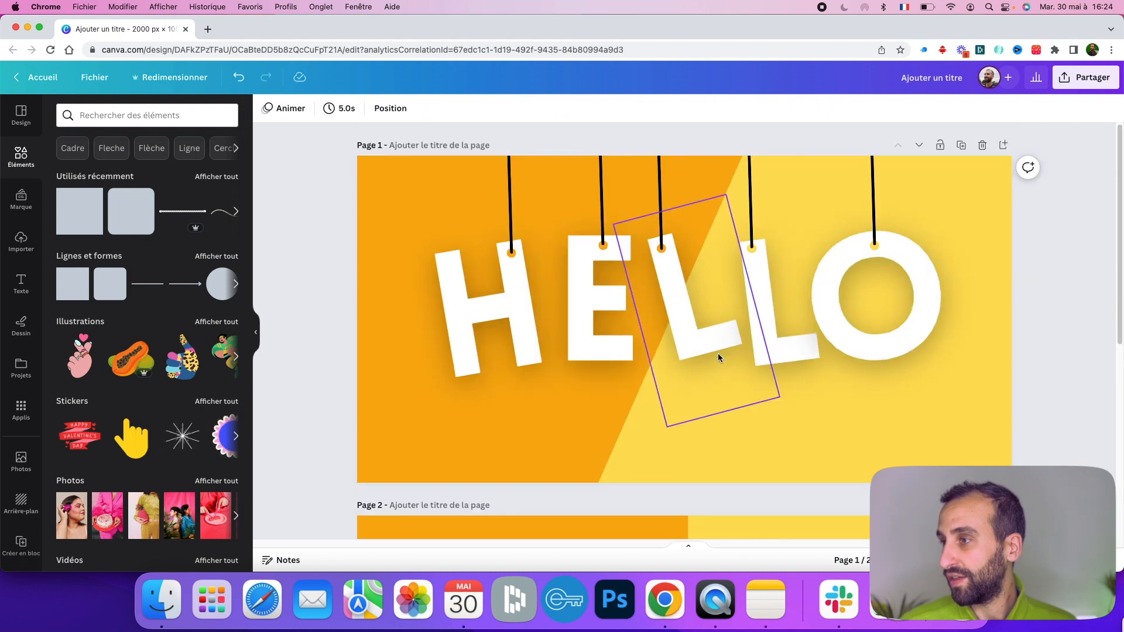
{"action": "scroll", "coordinate": [835, 156], "scroll_direction": "down", "scroll_amount": 5}
- Try rotating the yellow rectangle diagonally, then undo the rotation
{"action": "left_click", "coordinate": [820, 176]}
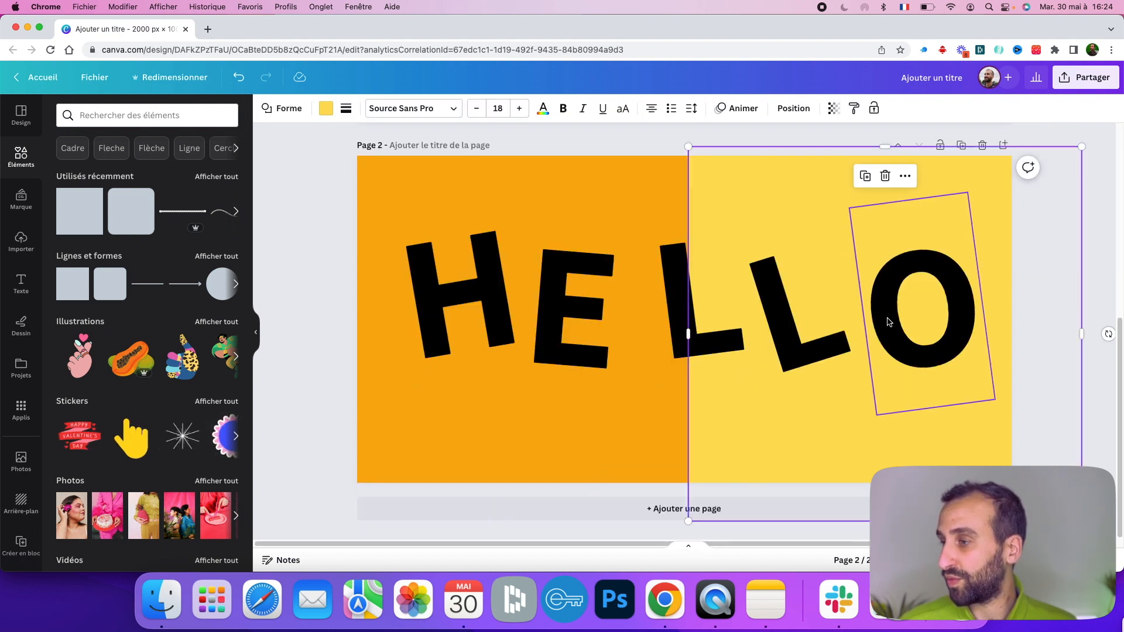
{"action": "left_click_drag", "start_coordinate": [1108, 334], "coordinate": [815, 535]}
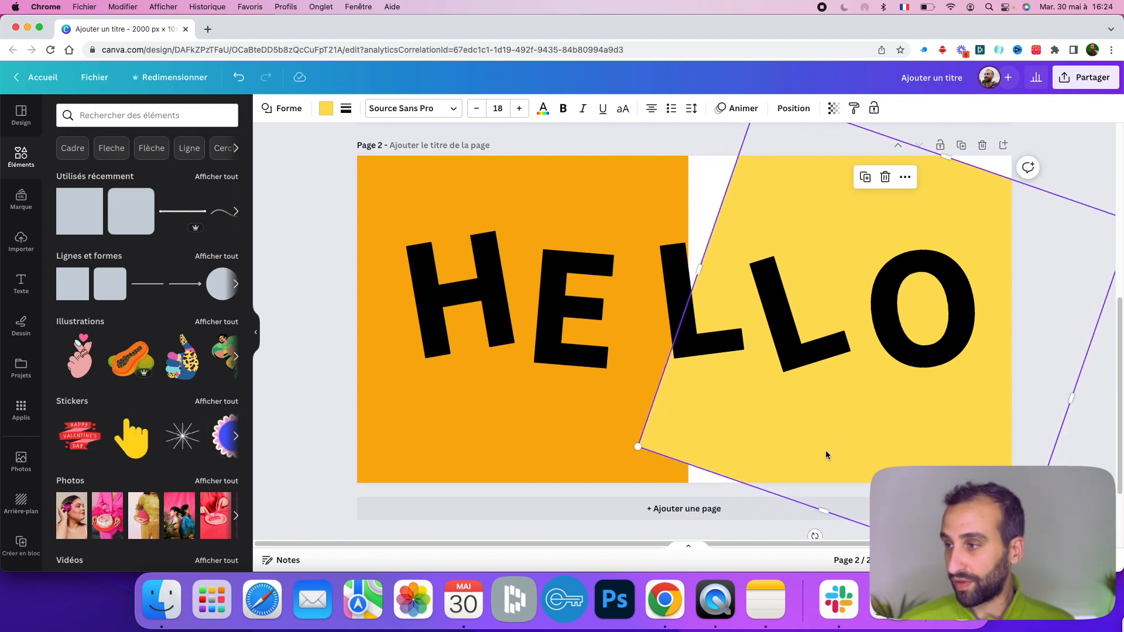
{"action": "key", "text": "super+z"}
{"action": "left_click", "coordinate": [601, 129]}
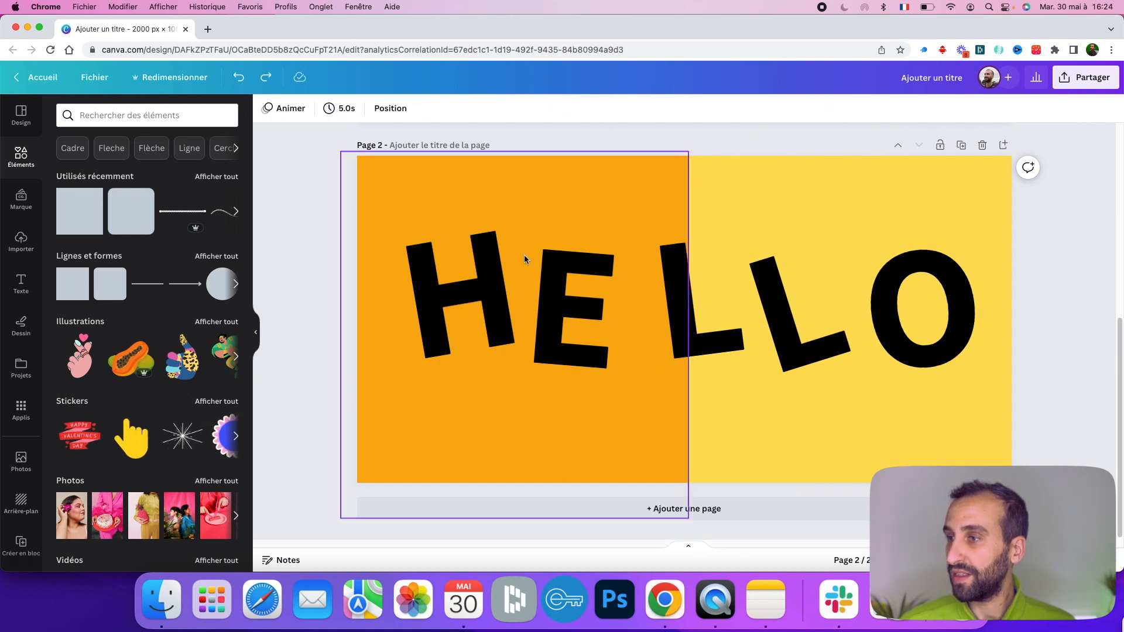
- Add a circle and shrink it to a small dot near the top of the H
{"action": "left_click", "coordinate": [484, 261]}
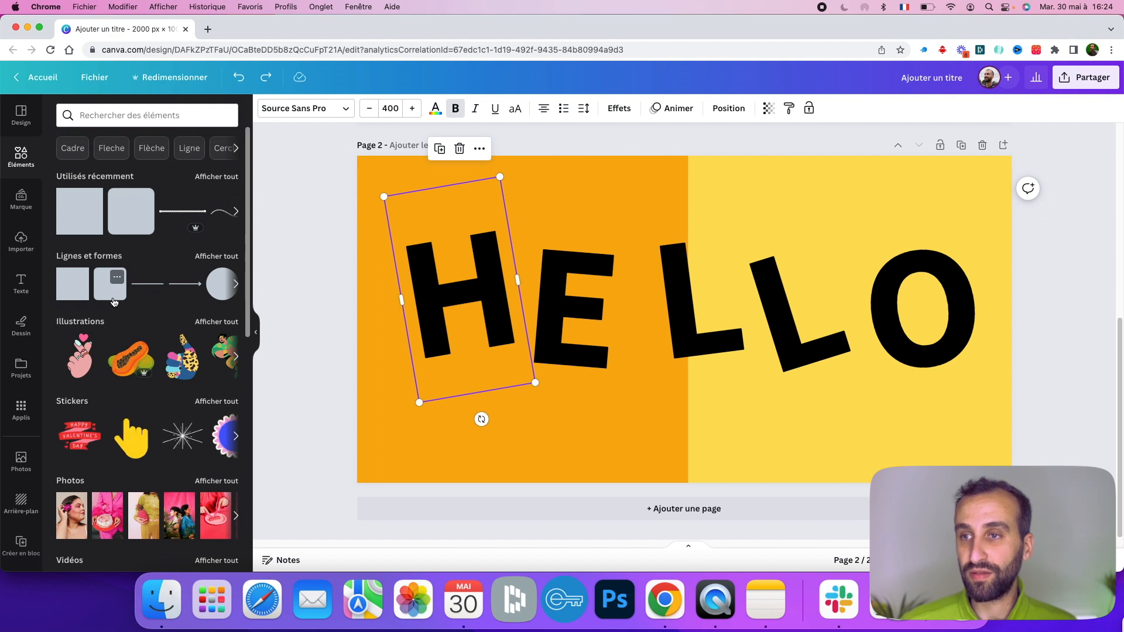
{"action": "left_click", "coordinate": [221, 286]}
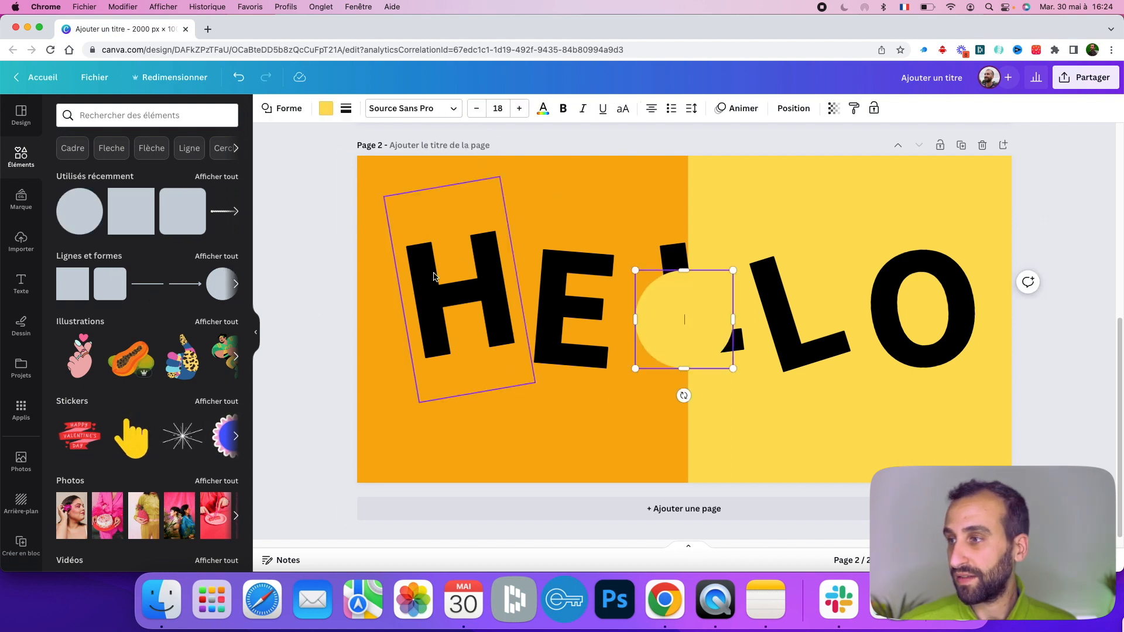
{"action": "left_click_drag", "start_coordinate": [732, 380], "coordinate": [409, 231]}
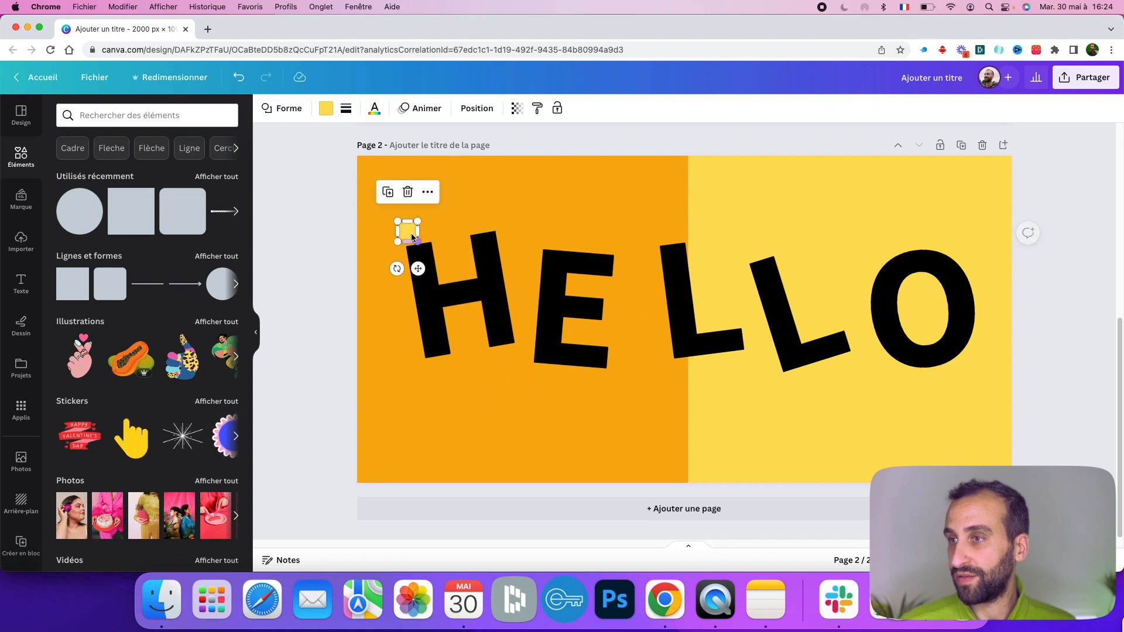
- Bring the dot forward one layer and move it onto the top of the H
{"action": "right_click", "coordinate": [411, 231]}
{"action": "mouse_move", "coordinate": [549, 380]}
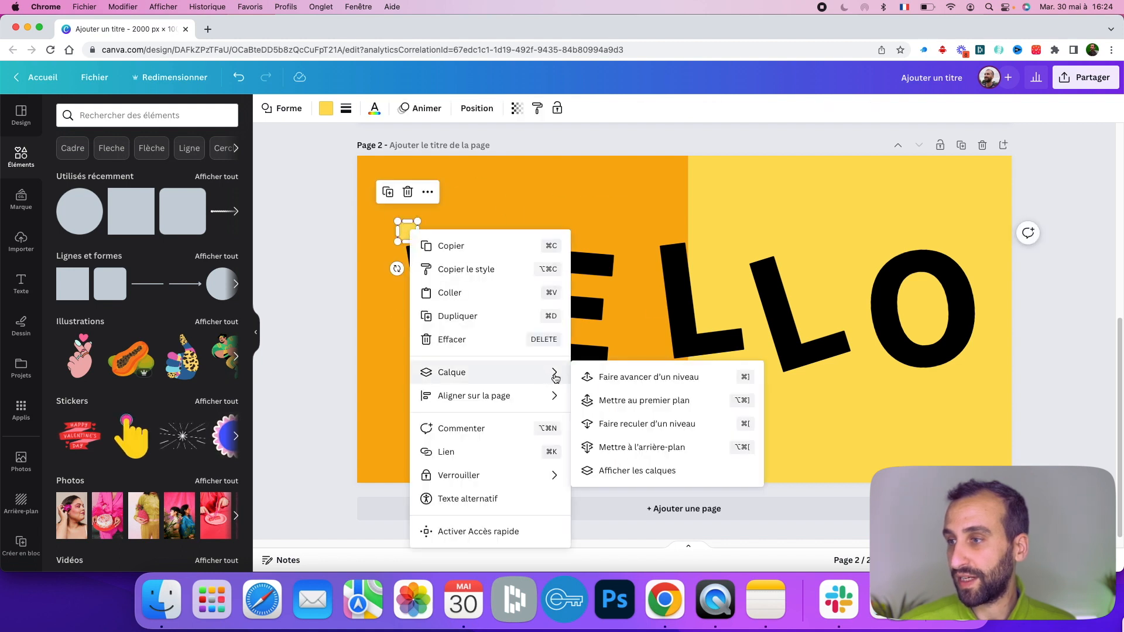
{"action": "left_click", "coordinate": [604, 382]}
{"action": "left_click_drag", "start_coordinate": [427, 241], "coordinate": [486, 244]}
- Fill the dot with the document's orange colour
{"action": "left_click", "coordinate": [326, 108]}
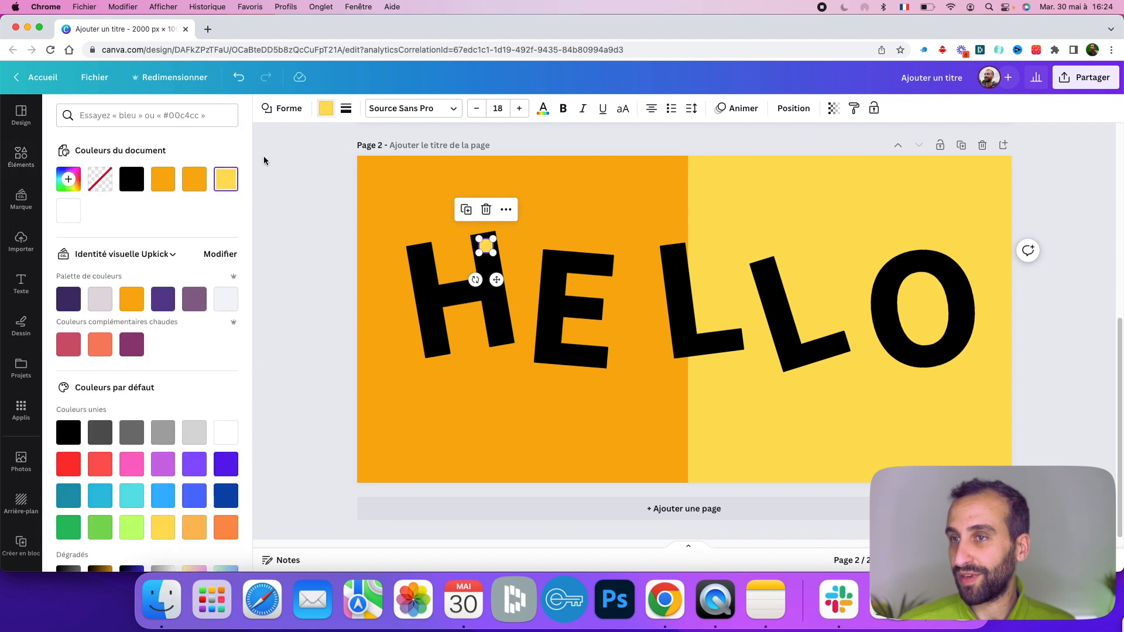
{"action": "left_click", "coordinate": [164, 181]}
{"action": "left_click", "coordinate": [288, 243]}
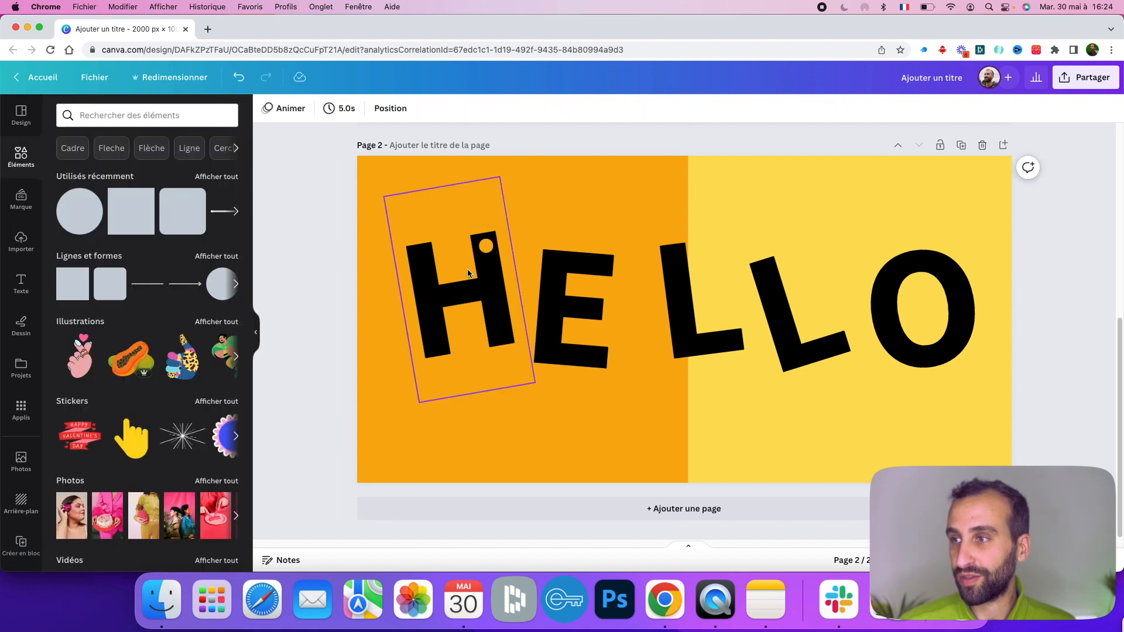
- Duplicate the orange dot onto the tops of the E and the first L
{"action": "left_click", "coordinate": [486, 249]}
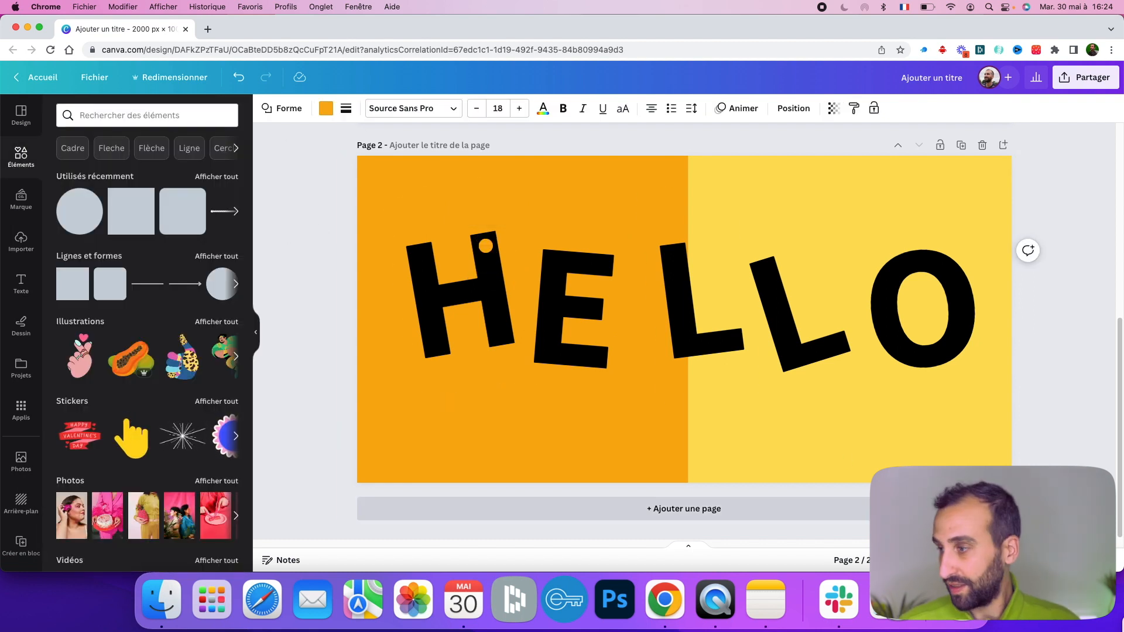
{"action": "scroll", "coordinate": [509, 272], "scroll_direction": "up", "scroll_amount": 5}
{"action": "left_click", "coordinate": [428, 176]}
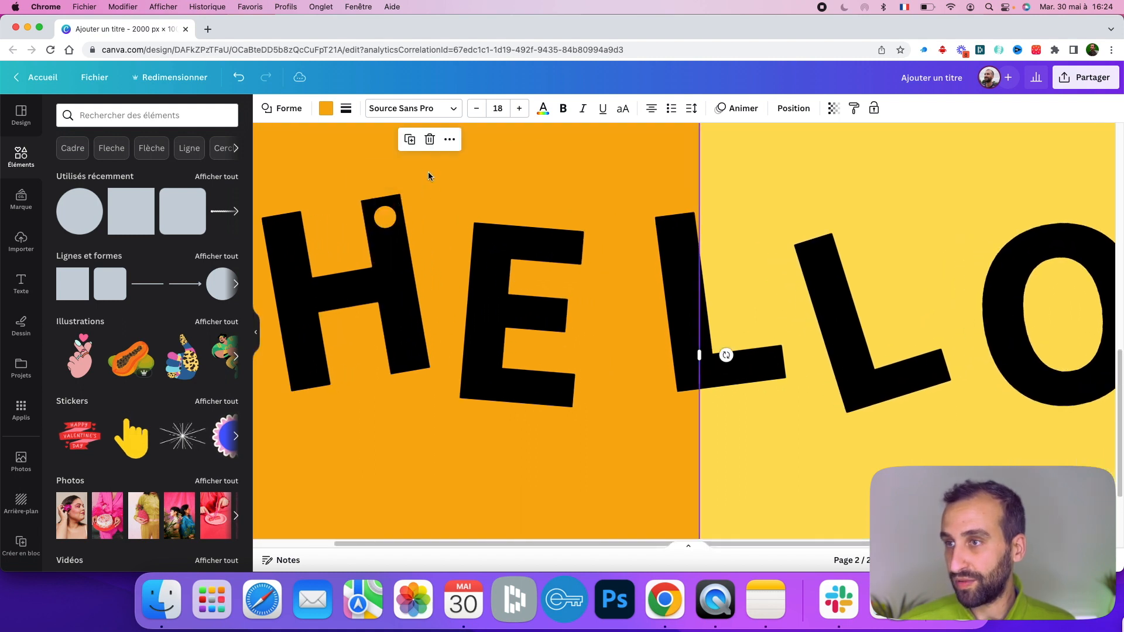
{"action": "left_click", "coordinate": [385, 221]}
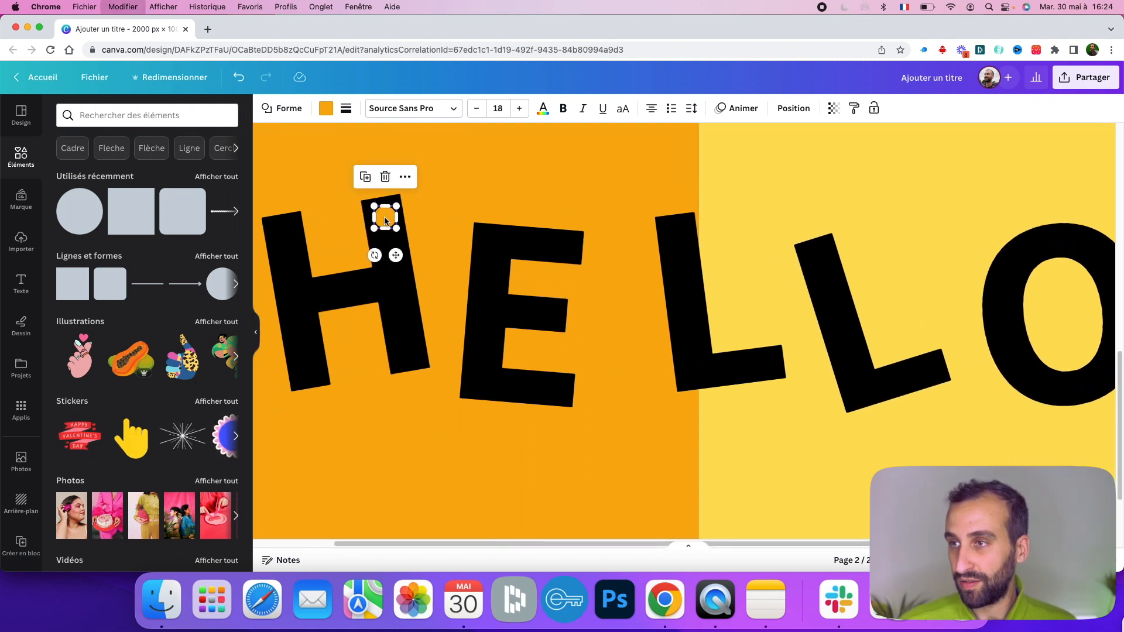
{"action": "left_click_drag", "start_coordinate": [385, 222], "coordinate": [531, 235]}
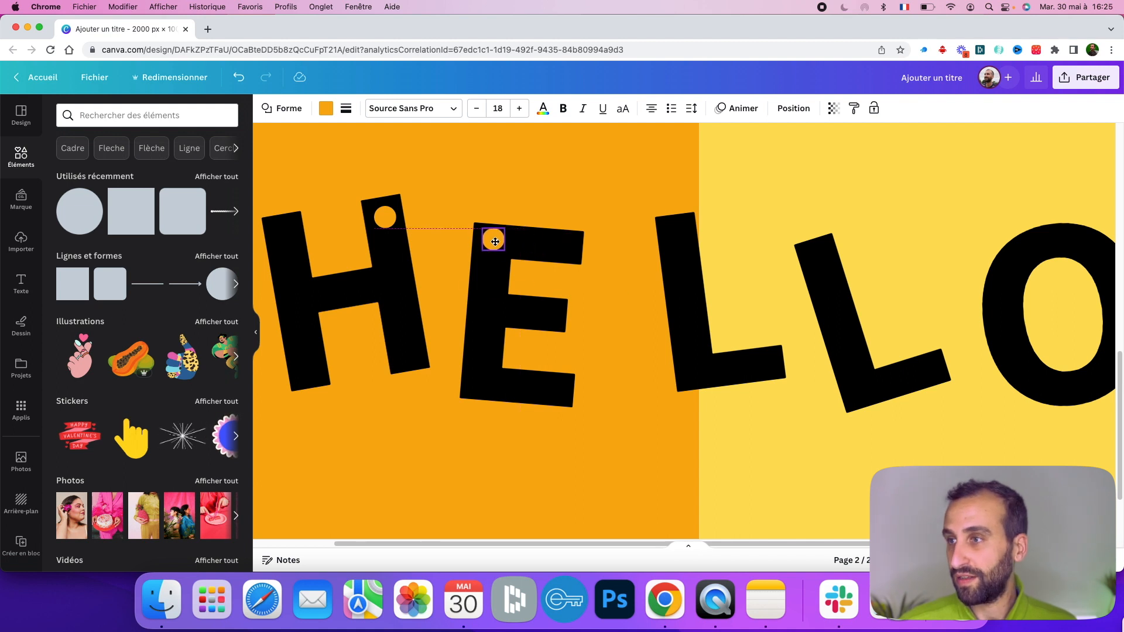
{"action": "key", "text": "super+v"}
{"action": "left_click_drag", "start_coordinate": [395, 220], "coordinate": [679, 228]}
- Paste dot copies onto the second L and the O, nudging the O's dot upward
{"action": "key", "text": "super+v"}
{"action": "left_click_drag", "start_coordinate": [394, 229], "coordinate": [819, 258]}
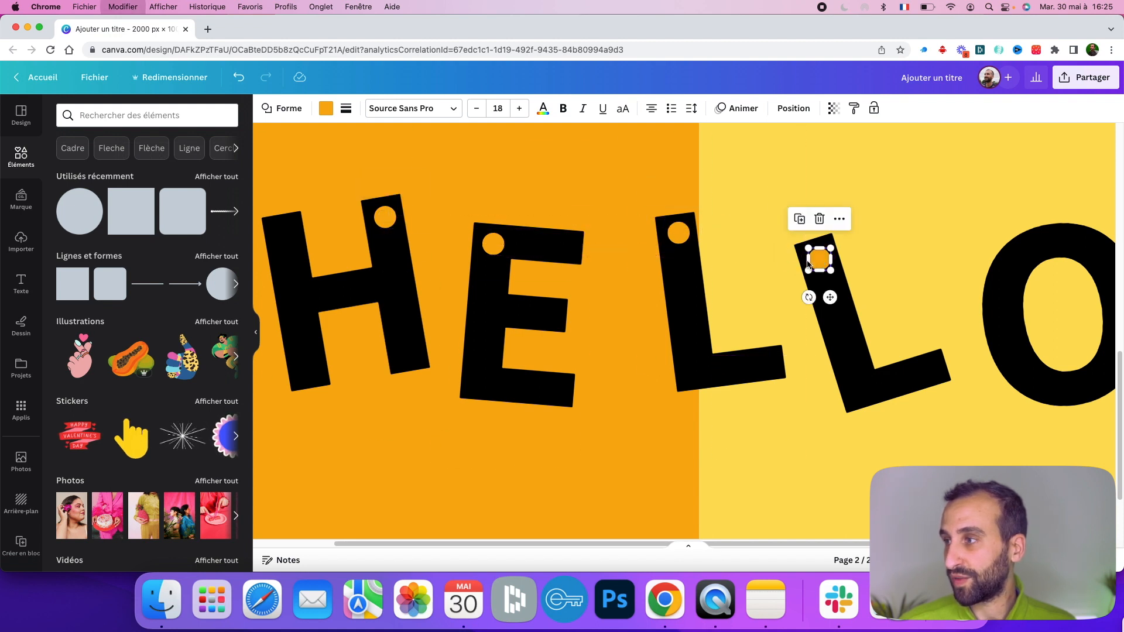
{"action": "key", "text": "super+v"}
{"action": "left_click_drag", "start_coordinate": [402, 223], "coordinate": [1055, 241]}
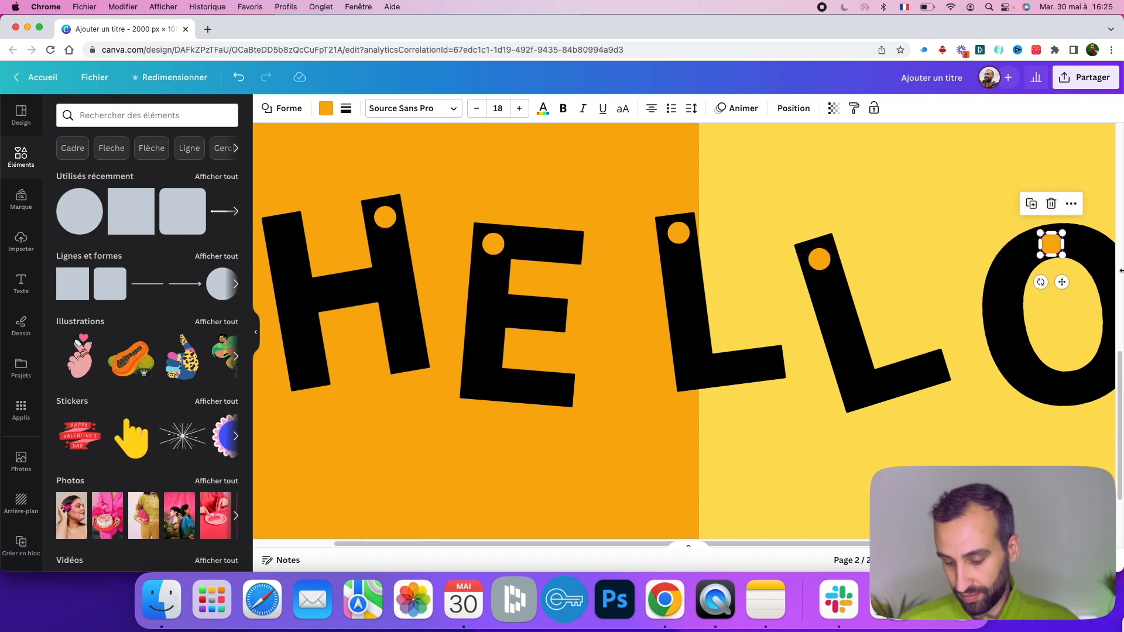
{"action": "key", "text": "Up"}
{"action": "key", "text": "Up"}
- Recolour the dots on the second L and the O to the document's yellow
{"action": "left_click", "coordinate": [818, 258]}
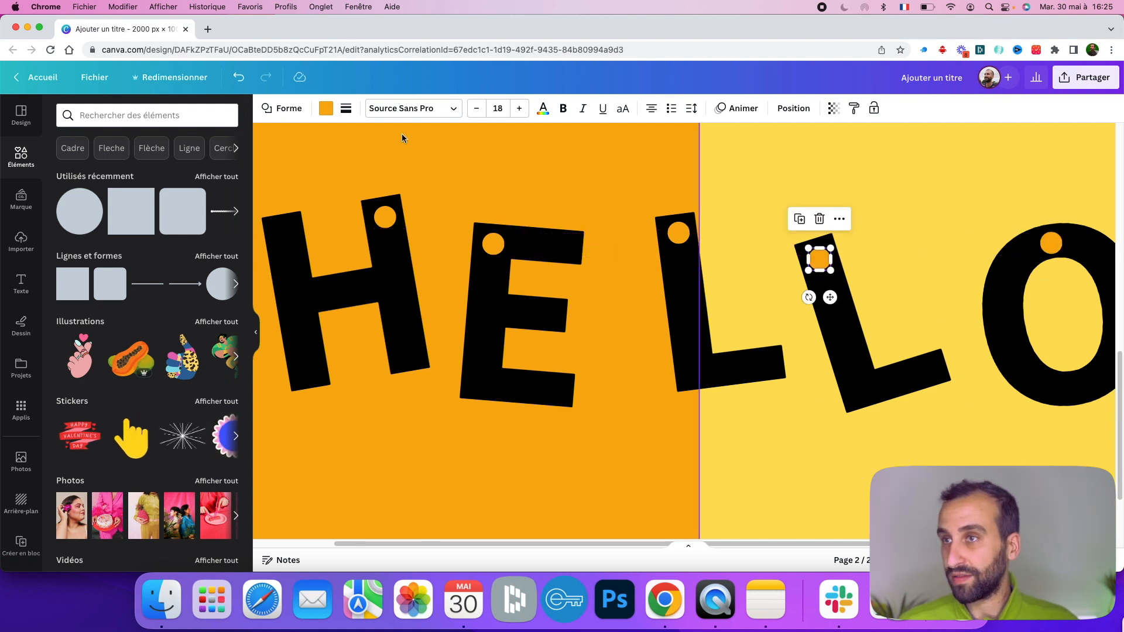
{"action": "left_click", "coordinate": [326, 107]}
{"action": "left_click", "coordinate": [232, 184]}
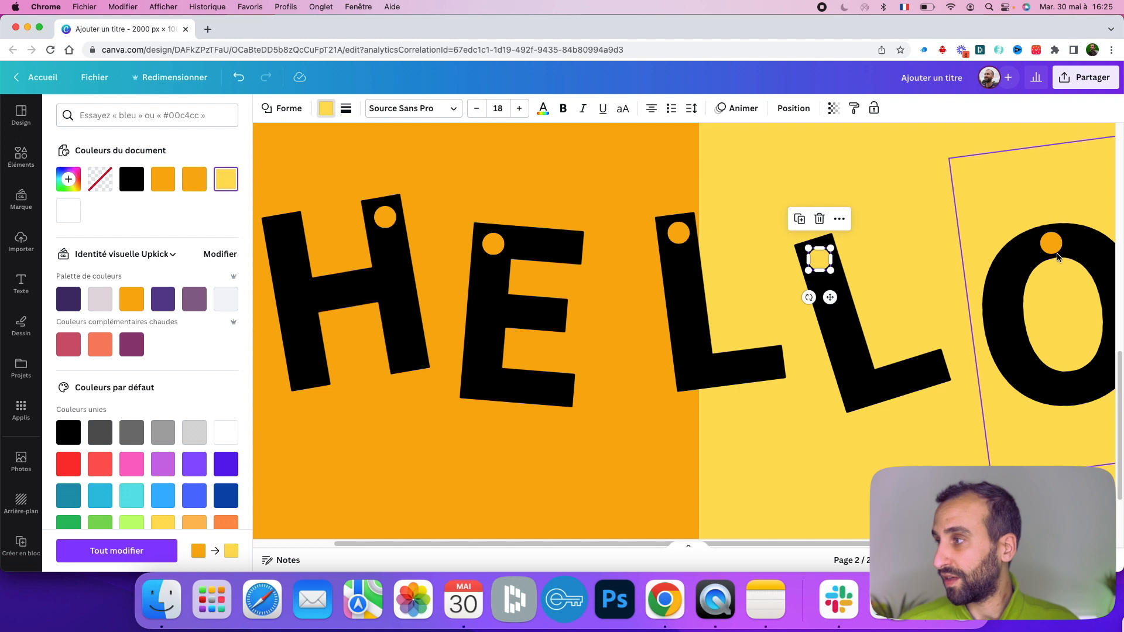
{"action": "left_click", "coordinate": [1051, 242]}
{"action": "left_click", "coordinate": [326, 110]}
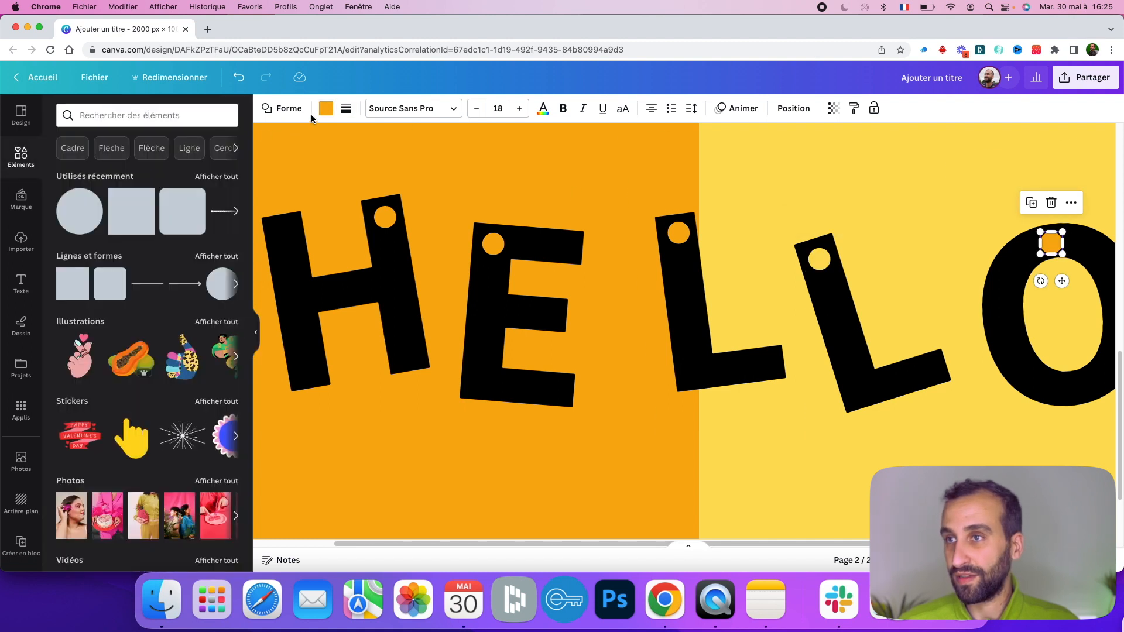
{"action": "left_click", "coordinate": [326, 109]}
{"action": "left_click", "coordinate": [69, 181]}
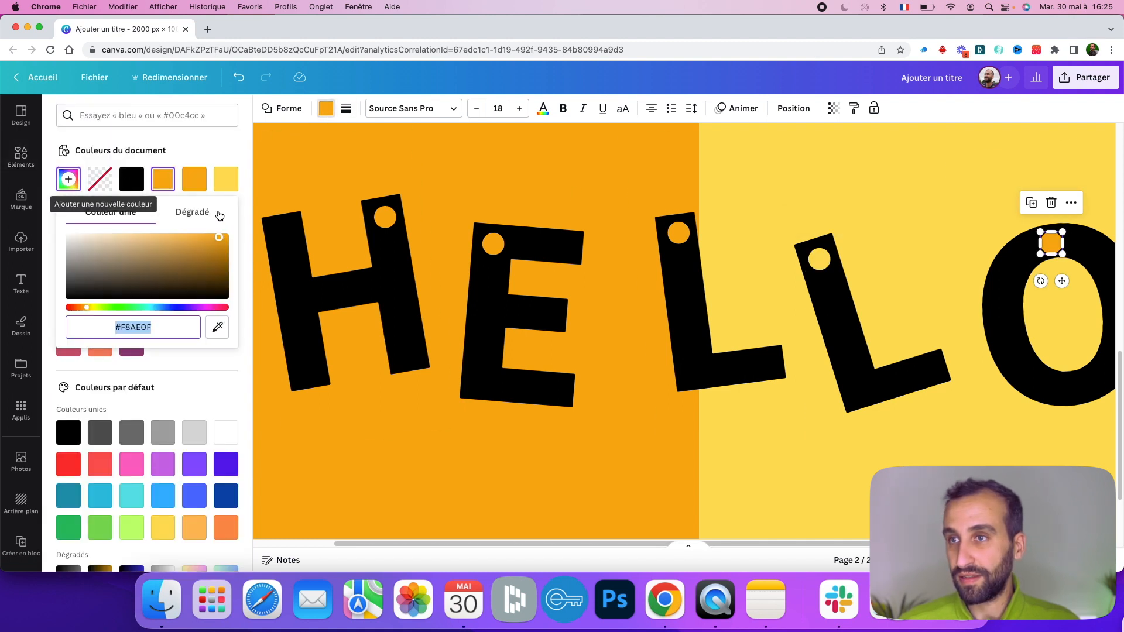
{"action": "left_click", "coordinate": [226, 178]}
- Select all letters and panels and apply the Élévation text effect
{"action": "left_click", "coordinate": [700, 187]}
{"action": "left_click_drag", "start_coordinate": [930, 560], "coordinate": [913, 561]}
{"action": "left_click", "coordinate": [1044, 444]}
{"action": "scroll", "coordinate": [977, 412], "scroll_direction": "up", "scroll_amount": 3}
{"action": "scroll", "coordinate": [976, 409], "scroll_direction": "down", "scroll_amount": 3}
{"action": "left_click_drag", "start_coordinate": [966, 354], "coordinate": [437, 354]}
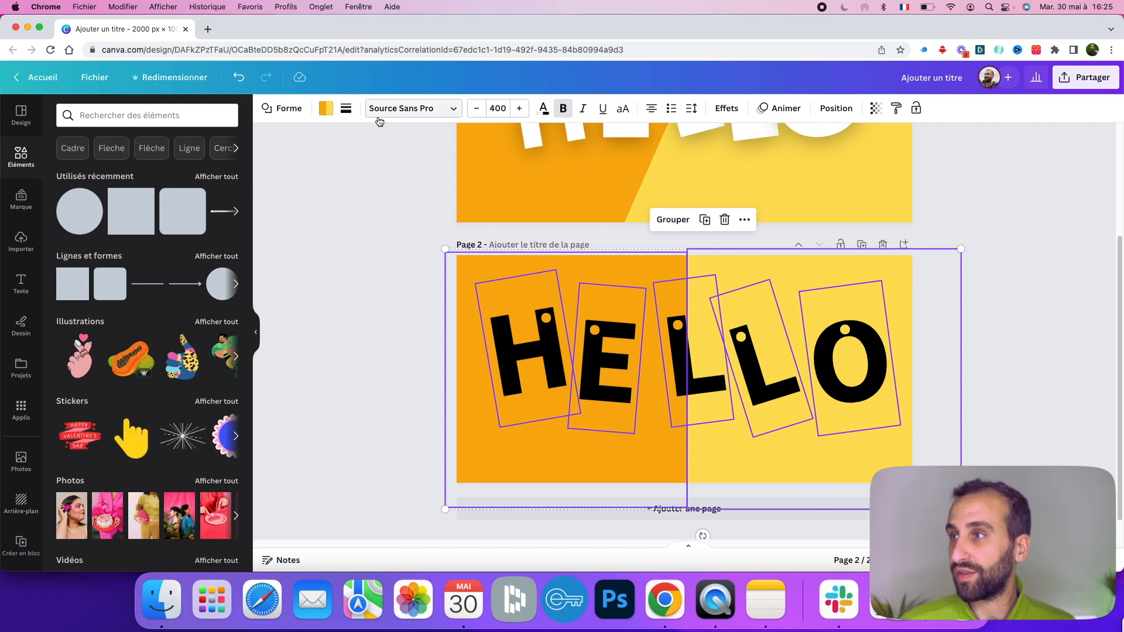
{"action": "left_click", "coordinate": [727, 109]}
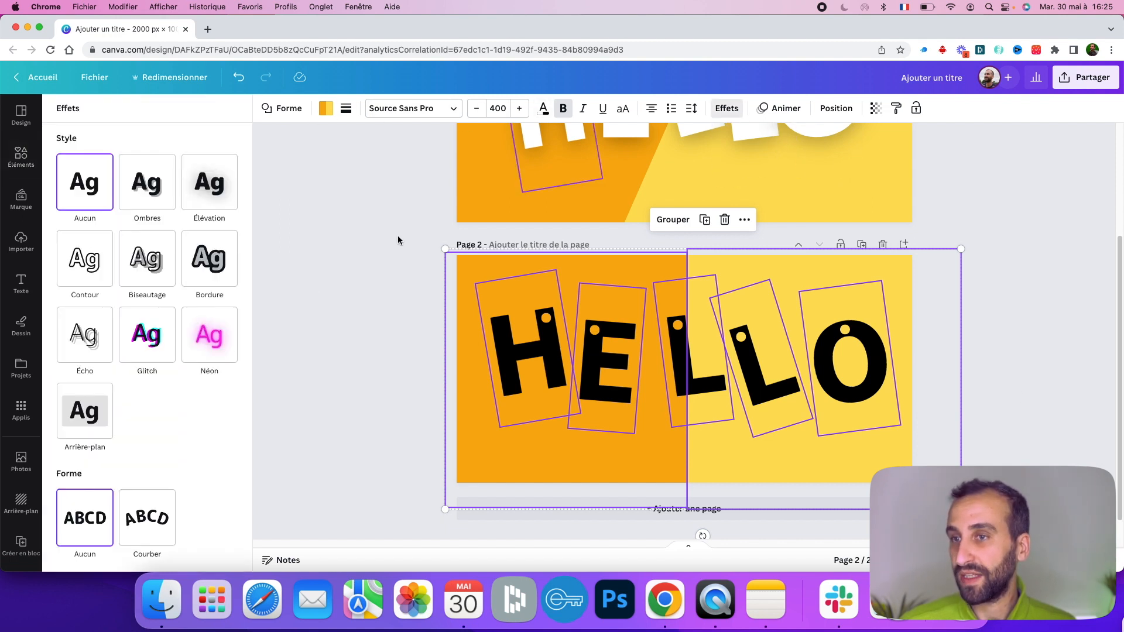
{"action": "left_click", "coordinate": [216, 335]}
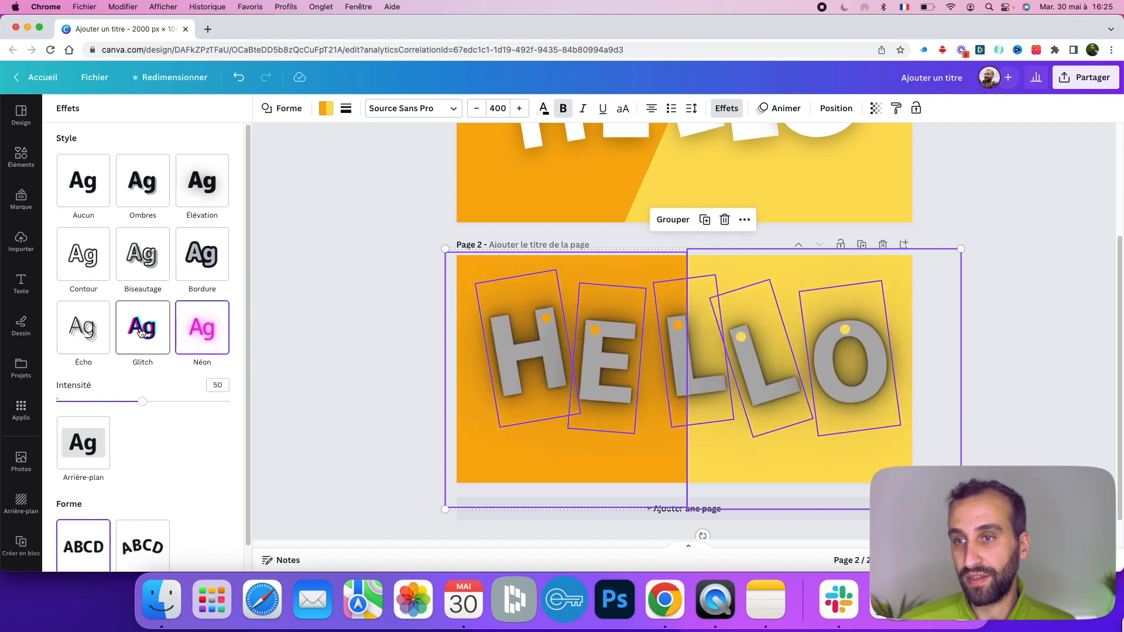
{"action": "scroll", "coordinate": [141, 333], "scroll_direction": "down", "scroll_amount": 1}
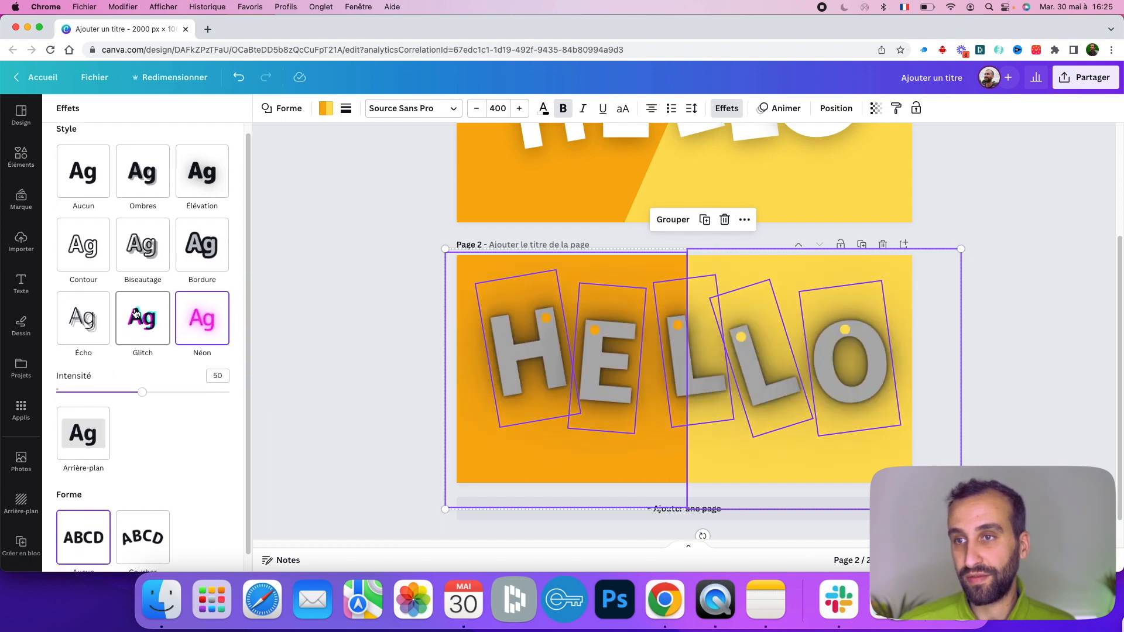
{"action": "left_click", "coordinate": [204, 162]}
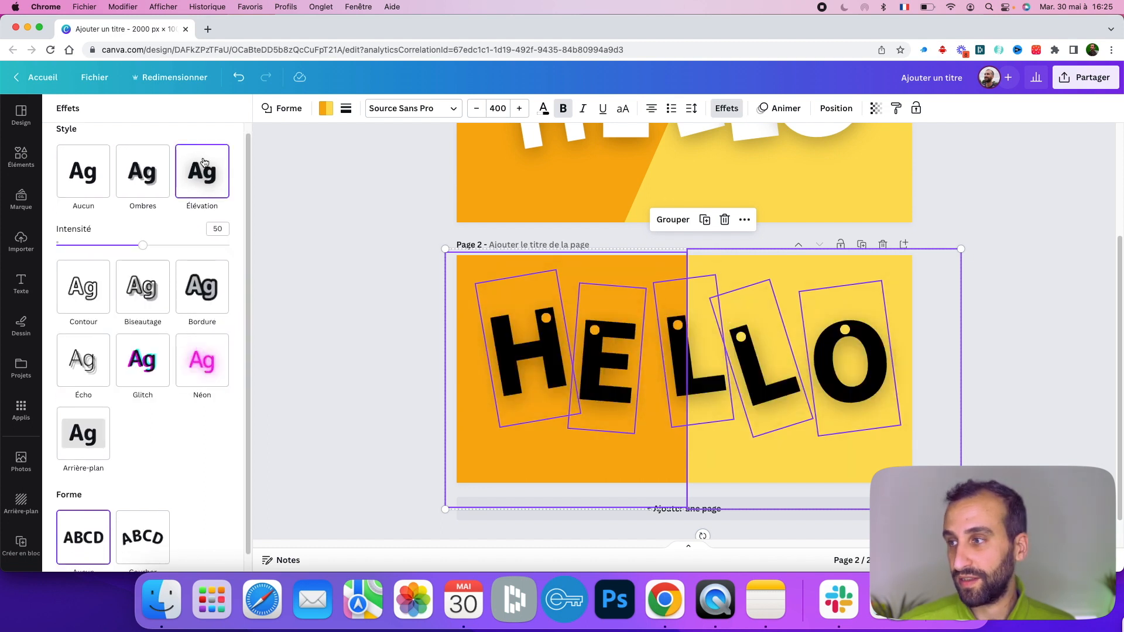
- Fill the selected panels white, then recolour the left panel orange and the right panel yellow
{"action": "left_click", "coordinate": [337, 106]}
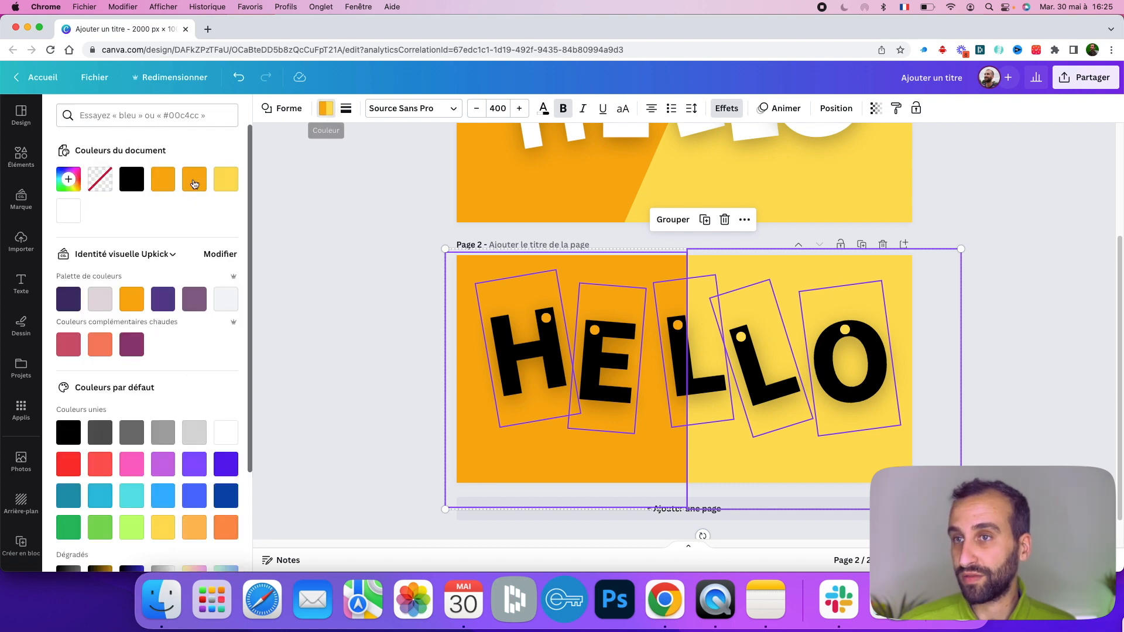
{"action": "left_click", "coordinate": [69, 212]}
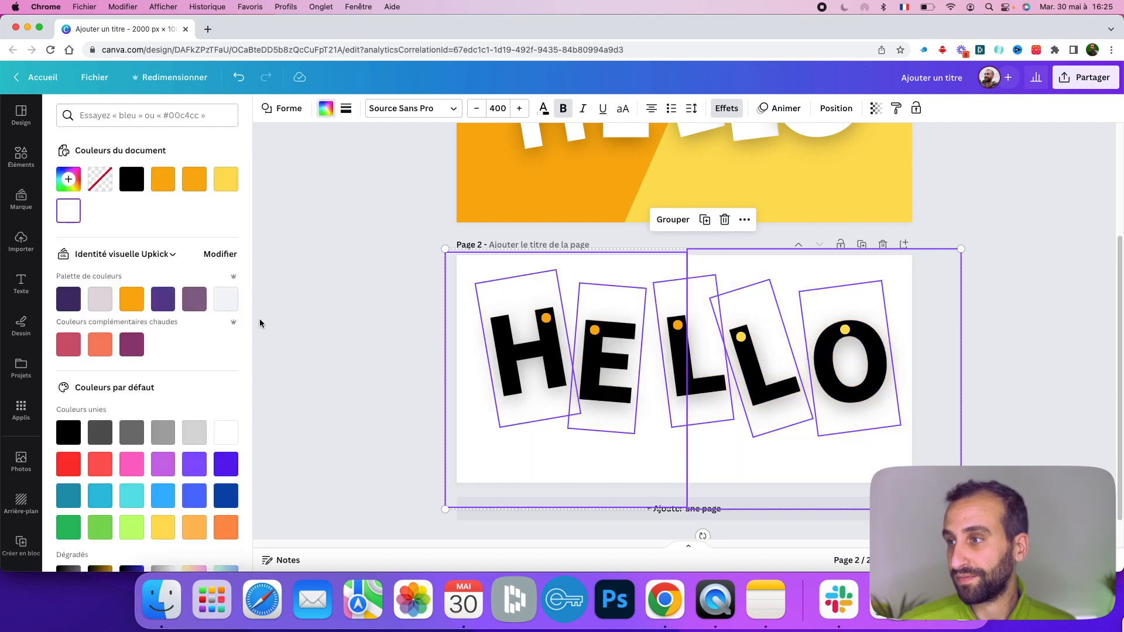
{"action": "left_click", "coordinate": [400, 297]}
{"action": "left_click", "coordinate": [472, 261]}
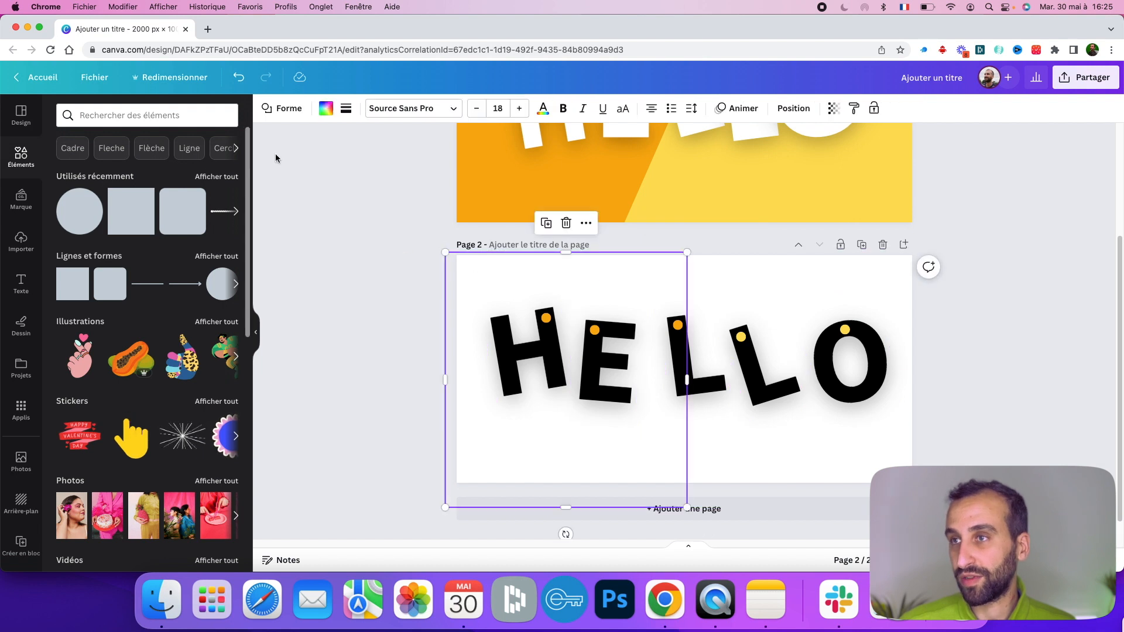
{"action": "left_click", "coordinate": [326, 110]}
{"action": "left_click", "coordinate": [163, 185]}
{"action": "left_click", "coordinate": [786, 270]}
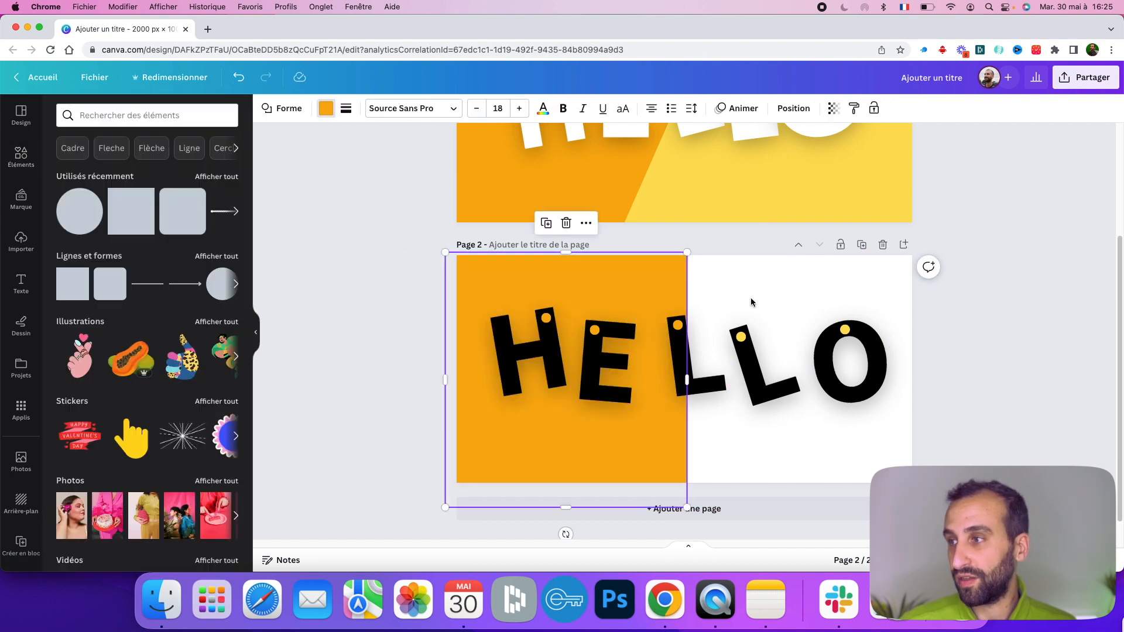
{"action": "left_click", "coordinate": [322, 111]}
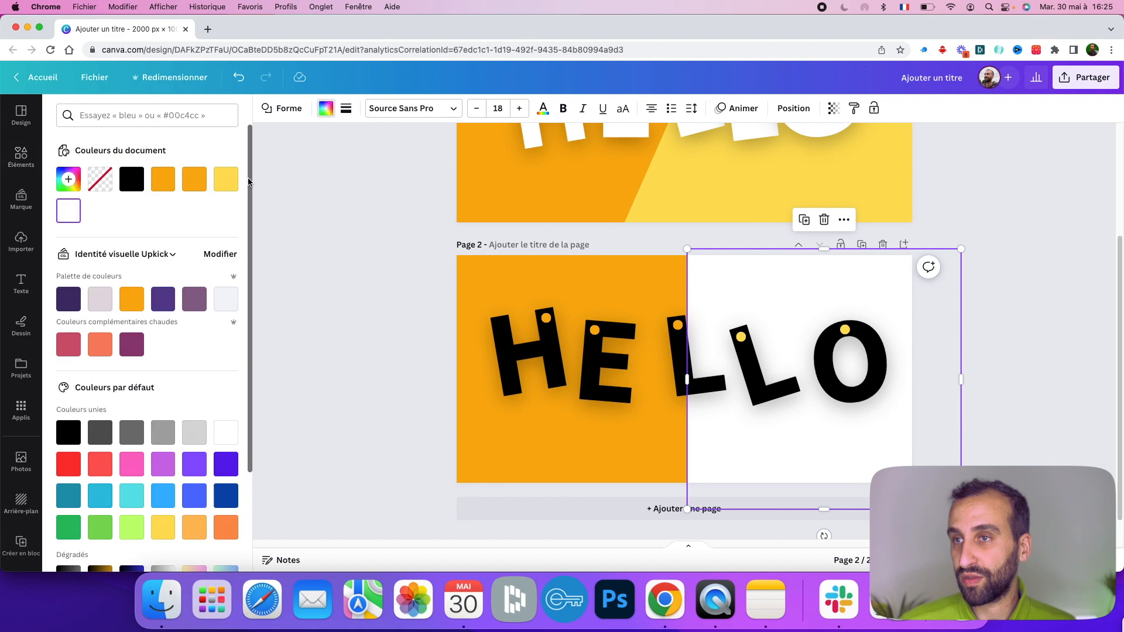
{"action": "left_click", "coordinate": [223, 178]}
{"action": "left_click", "coordinate": [386, 251]}
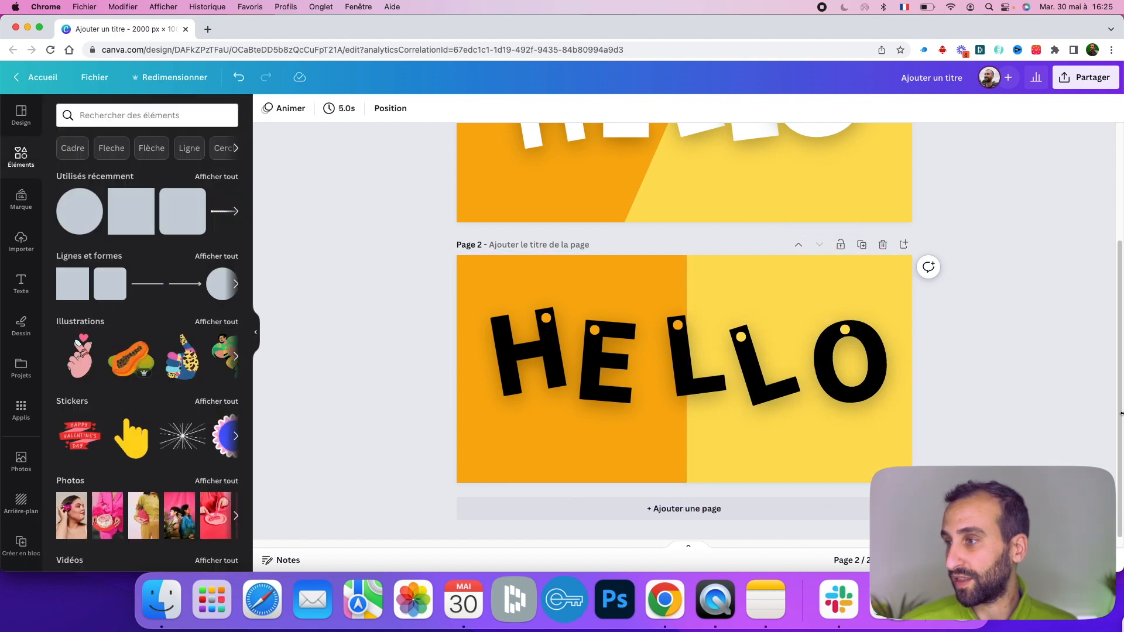
- Change the text colour of the O and the H to white
{"action": "left_click", "coordinate": [833, 396]}
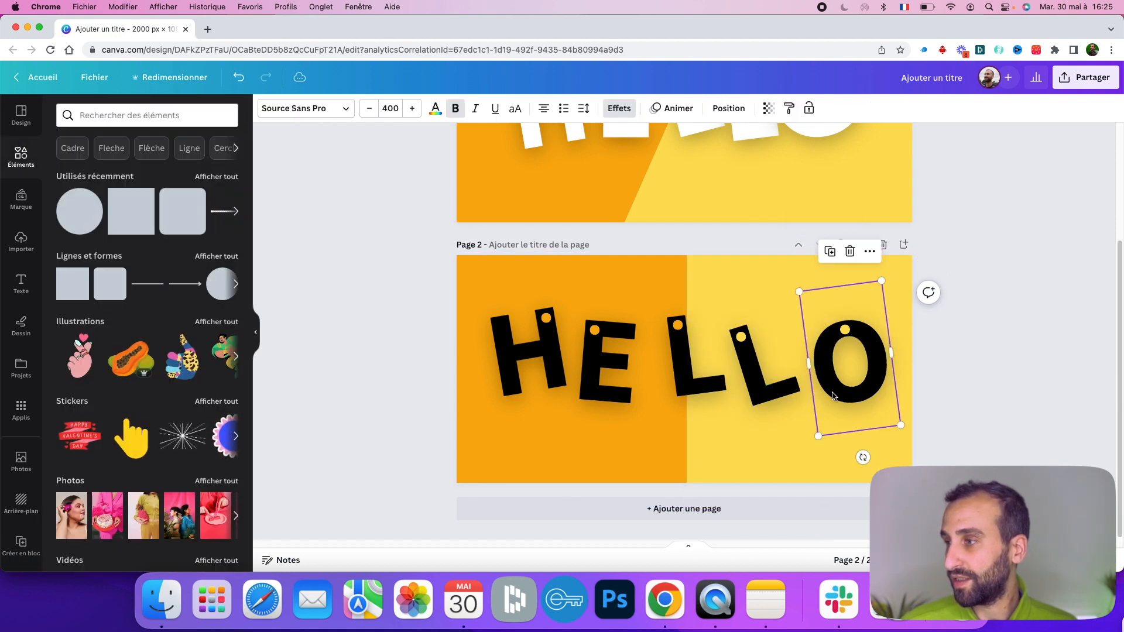
{"action": "left_click", "coordinate": [435, 110]}
{"action": "left_click", "coordinate": [225, 178]}
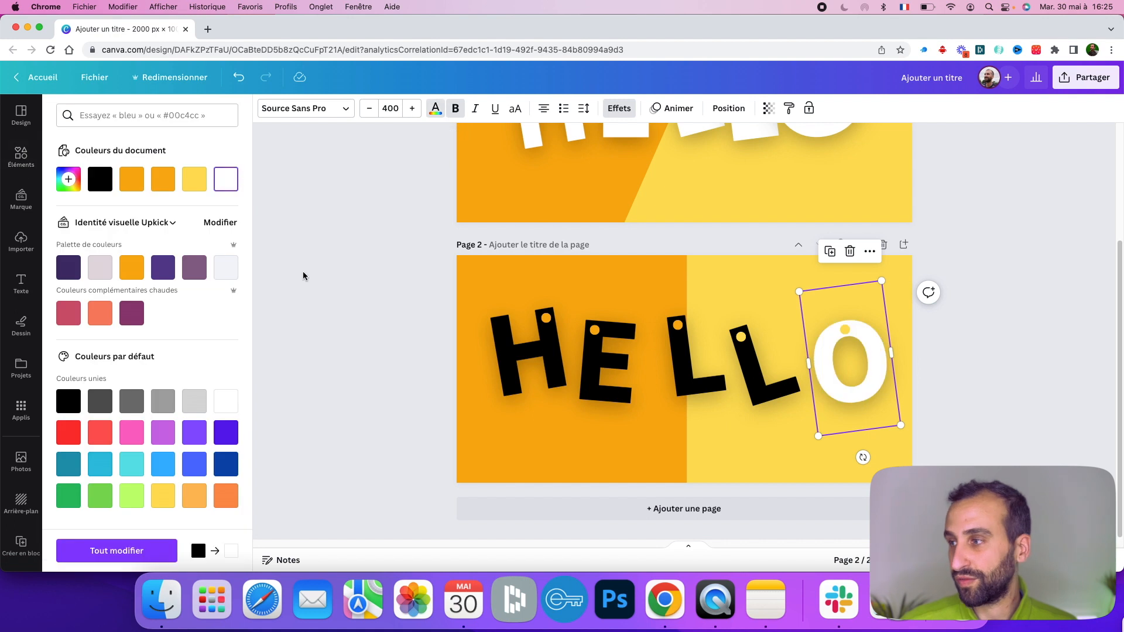
{"action": "left_click", "coordinate": [527, 351]}
{"action": "left_click", "coordinate": [436, 109]}
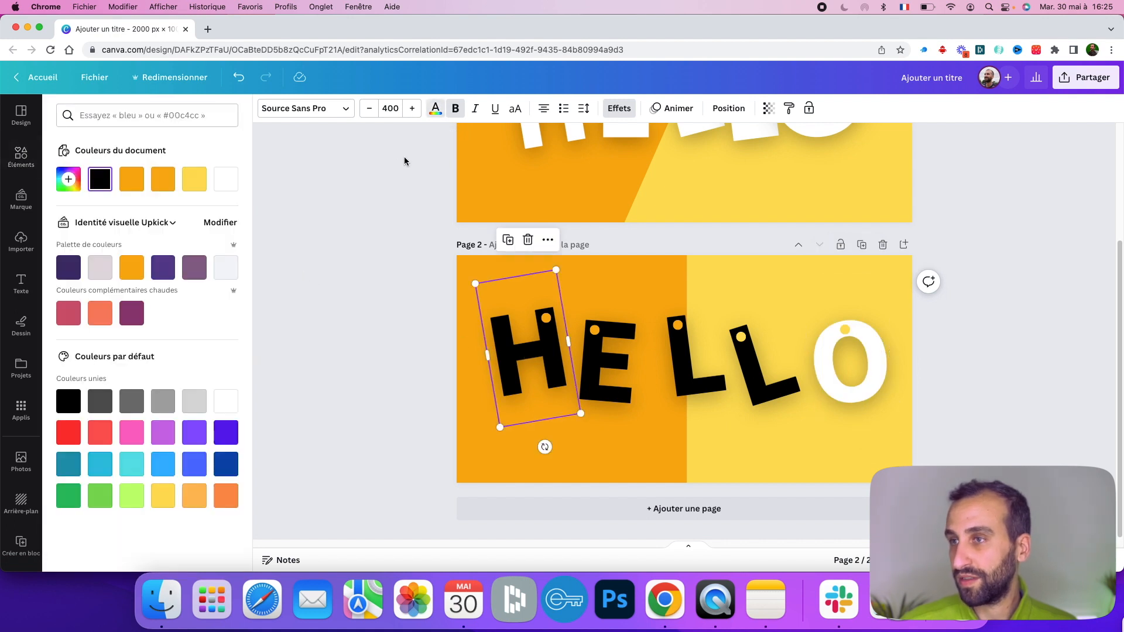
{"action": "left_click", "coordinate": [230, 185]}
- Change the text colour of the E and both L letters to white
{"action": "left_click", "coordinate": [606, 360]}
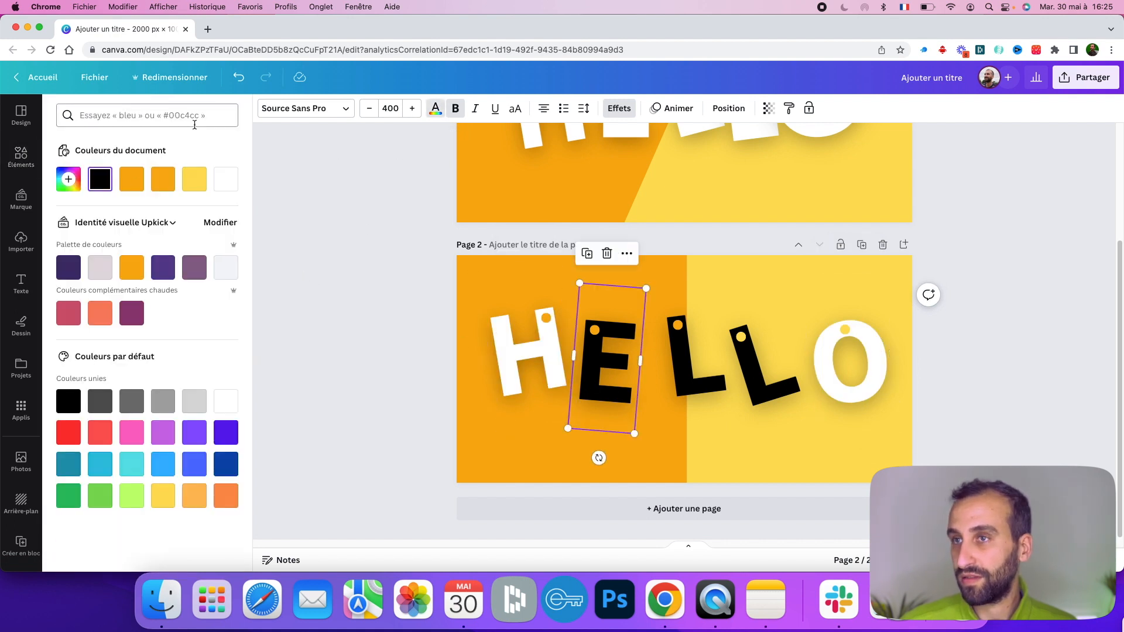
{"action": "left_click", "coordinate": [226, 186]}
{"action": "left_click", "coordinate": [695, 363]}
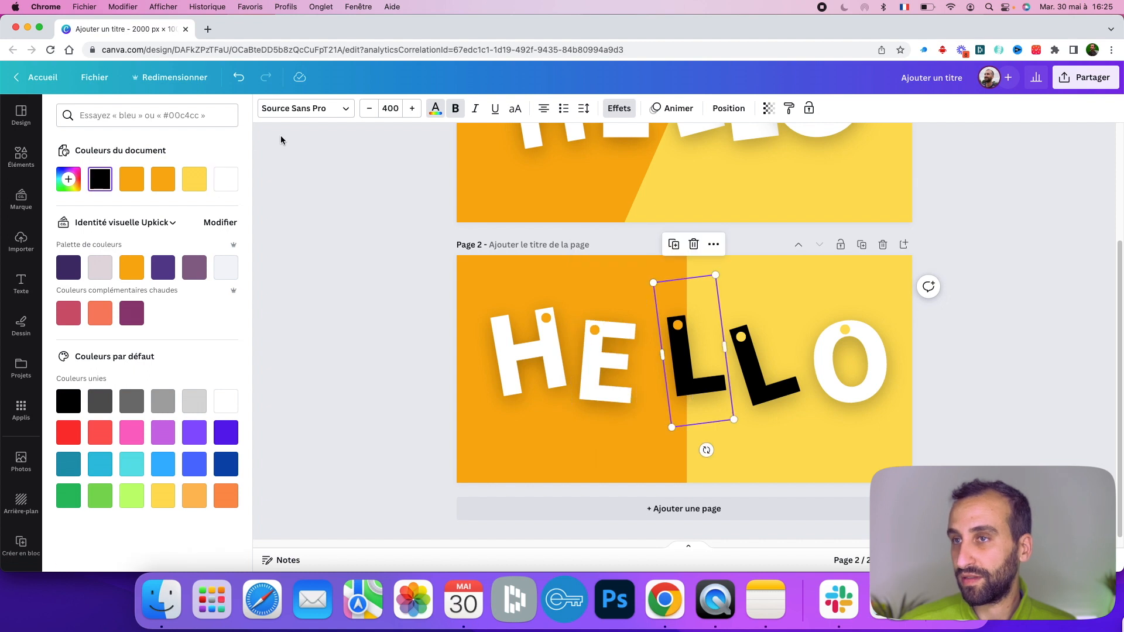
{"action": "left_click", "coordinate": [233, 179]}
{"action": "left_click", "coordinate": [764, 366]}
{"action": "left_click", "coordinate": [230, 180]}
{"action": "left_click", "coordinate": [21, 157]}
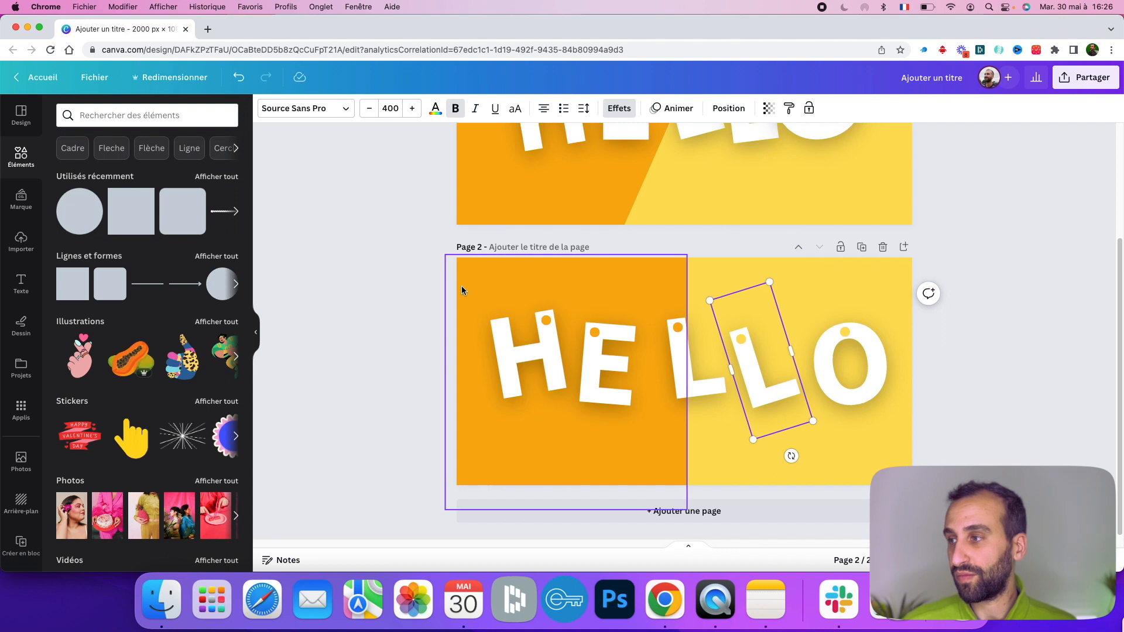
- Add a square shape and reshape it into a thin black string rotated about 82 degrees
{"action": "scroll", "coordinate": [461, 286], "scroll_direction": "up", "scroll_amount": 3}
{"action": "scroll", "coordinate": [461, 286], "scroll_direction": "down", "scroll_amount": 1}
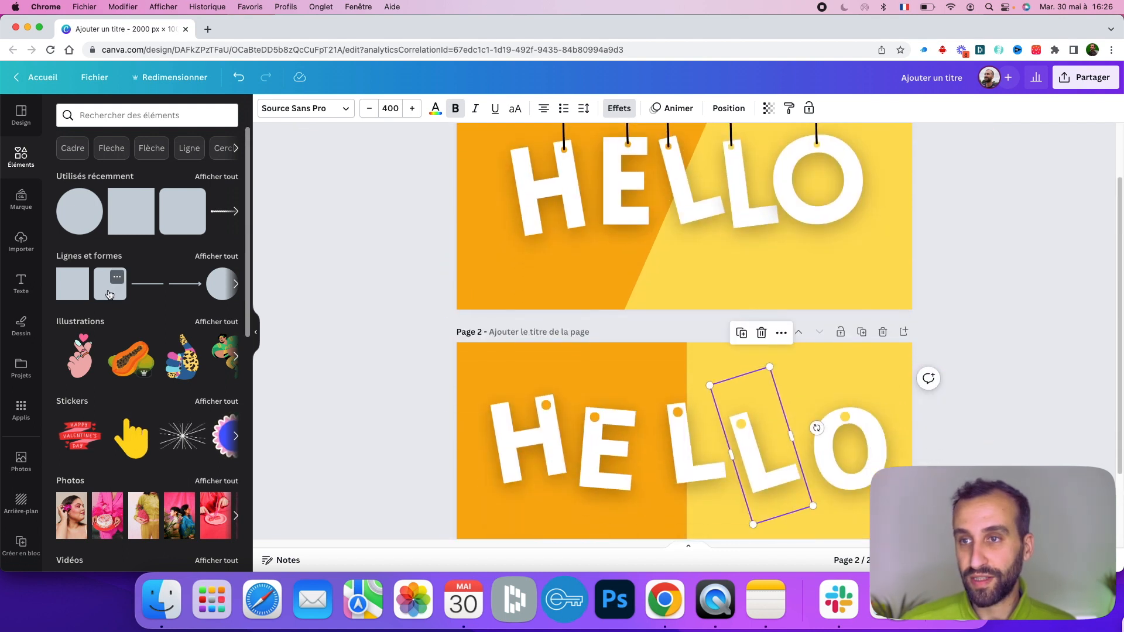
{"action": "left_click", "coordinate": [96, 281]}
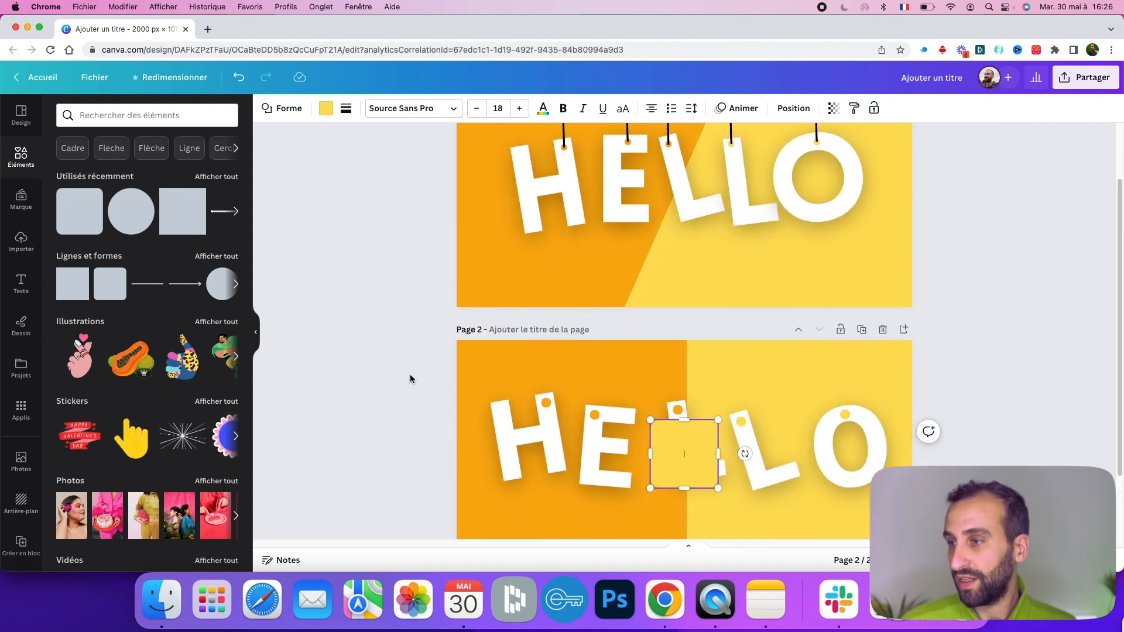
{"action": "left_click_drag", "start_coordinate": [705, 462], "coordinate": [588, 434]}
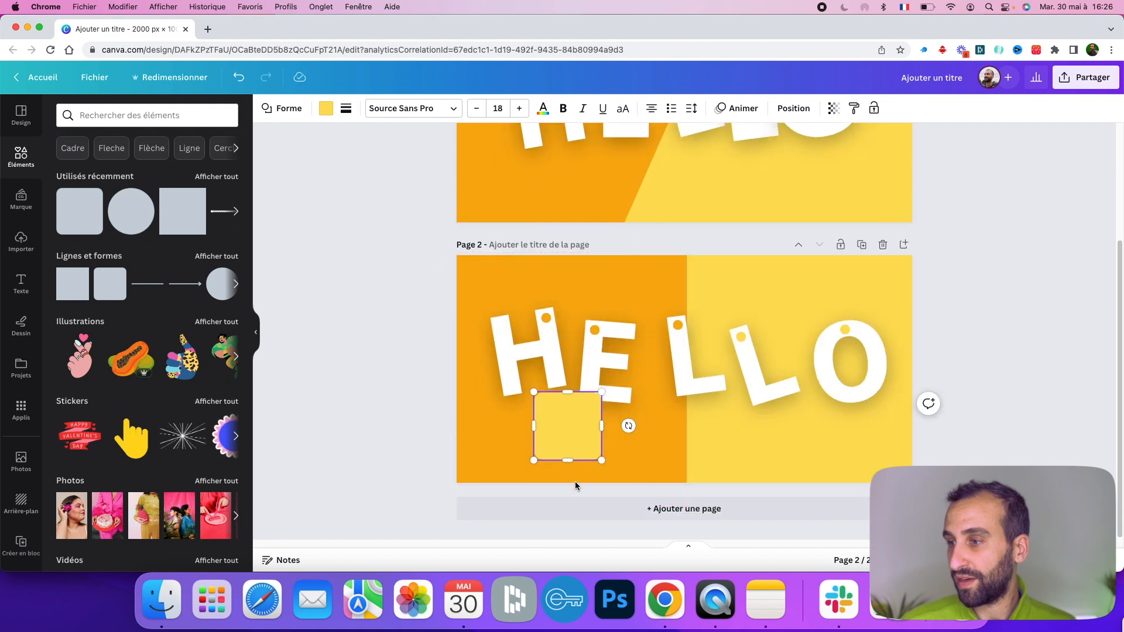
{"action": "left_click_drag", "start_coordinate": [683, 439], "coordinate": [761, 396]}
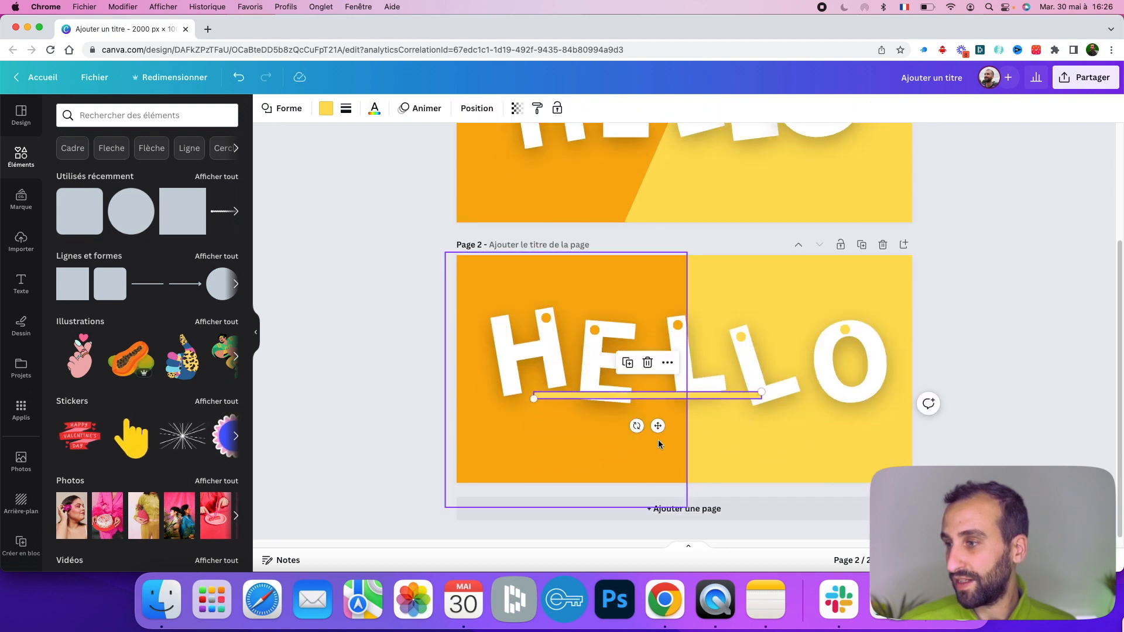
{"action": "left_click_drag", "start_coordinate": [636, 425], "coordinate": [632, 402]}
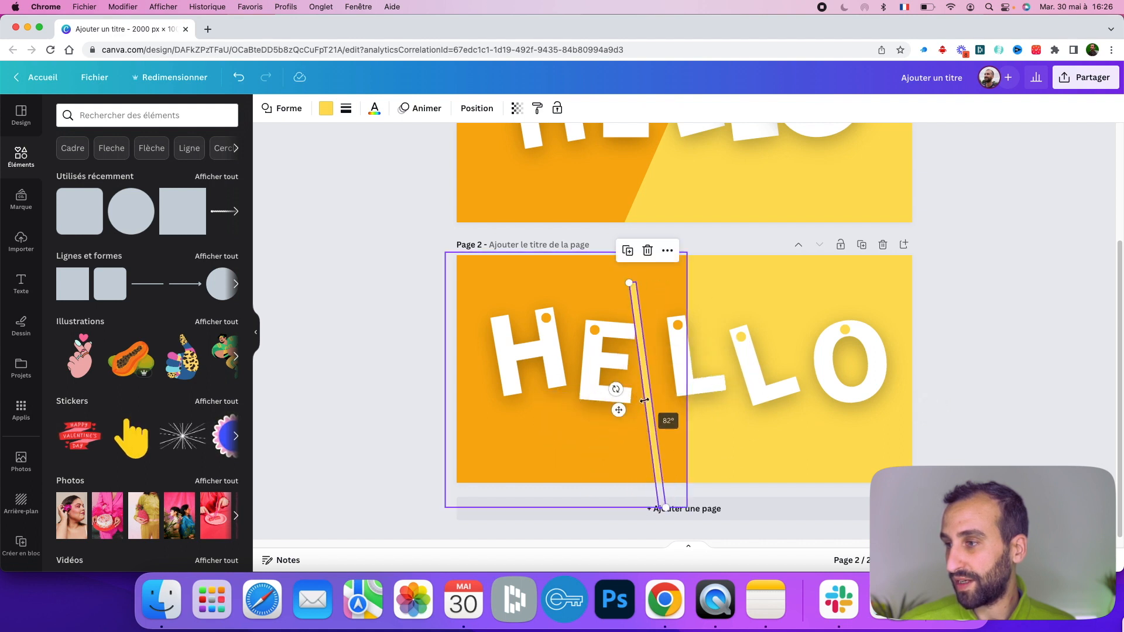
{"action": "left_click", "coordinate": [327, 116]}
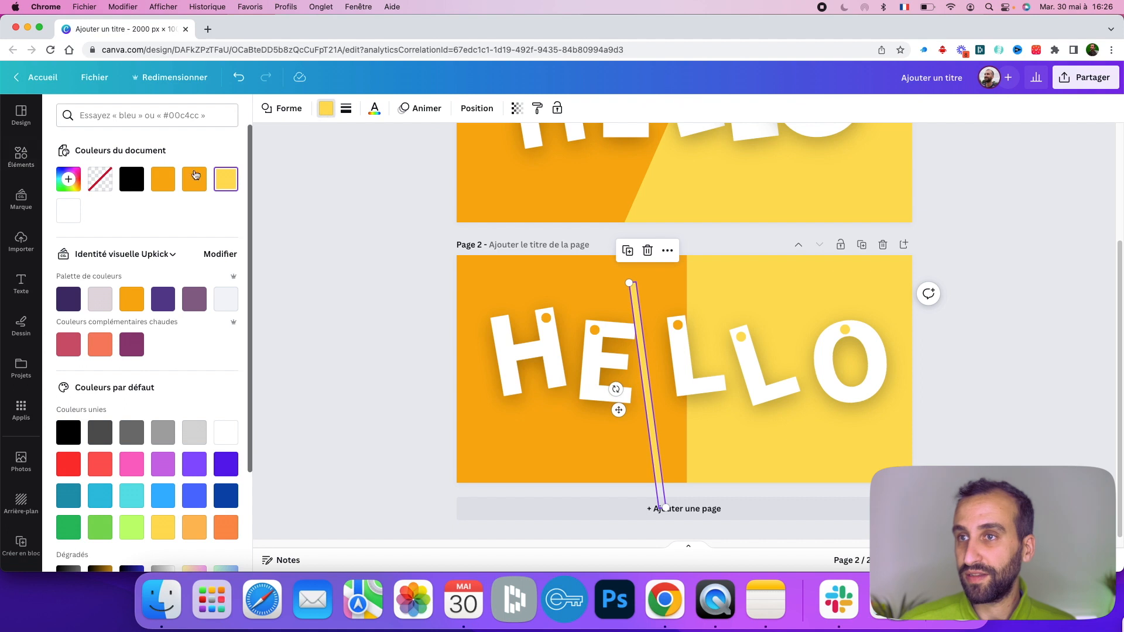
{"action": "left_click", "coordinate": [132, 179]}
- Move the string so its lower end hangs from the H's dot
{"action": "left_click", "coordinate": [637, 325]}
{"action": "left_click_drag", "start_coordinate": [642, 361], "coordinate": [639, 365]}
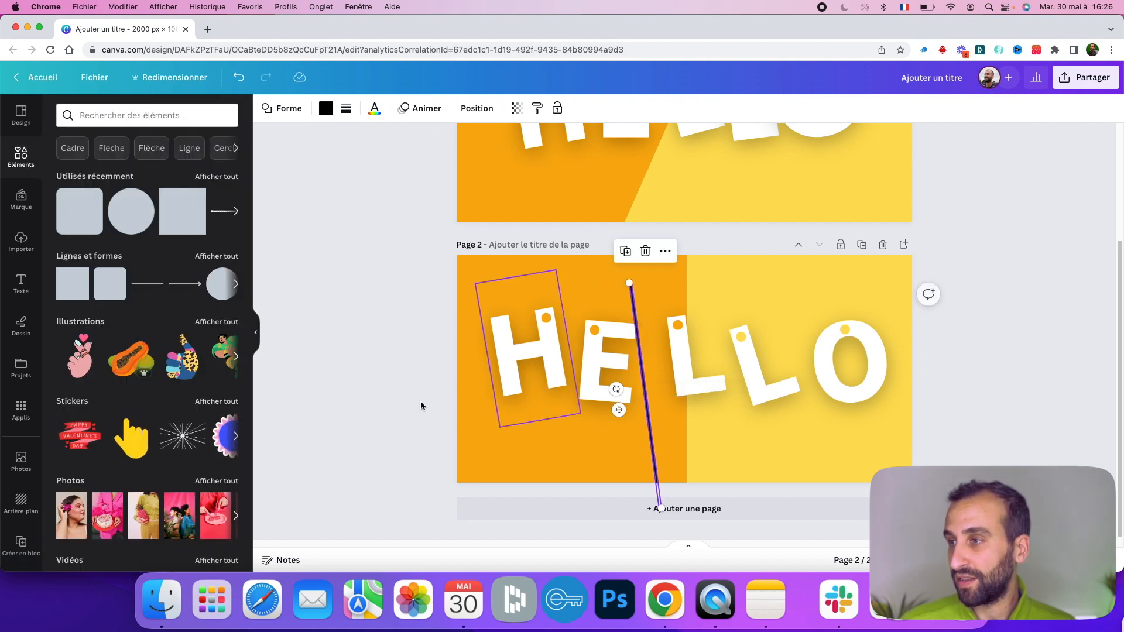
{"action": "left_click_drag", "start_coordinate": [612, 416], "coordinate": [498, 223]}
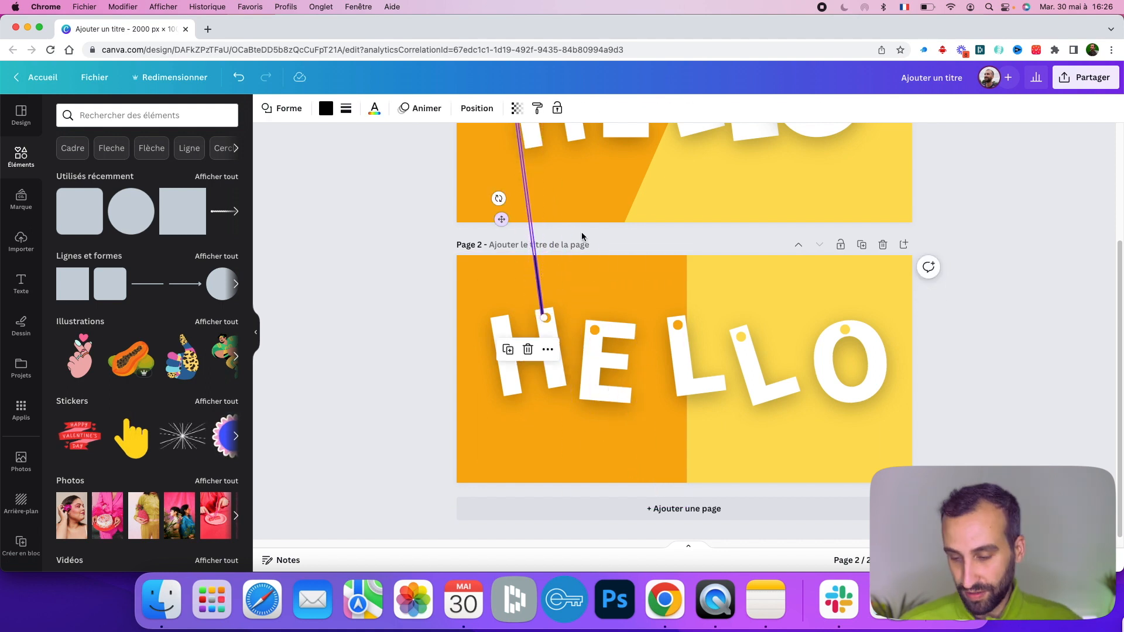
{"action": "left_click", "coordinate": [524, 234]}
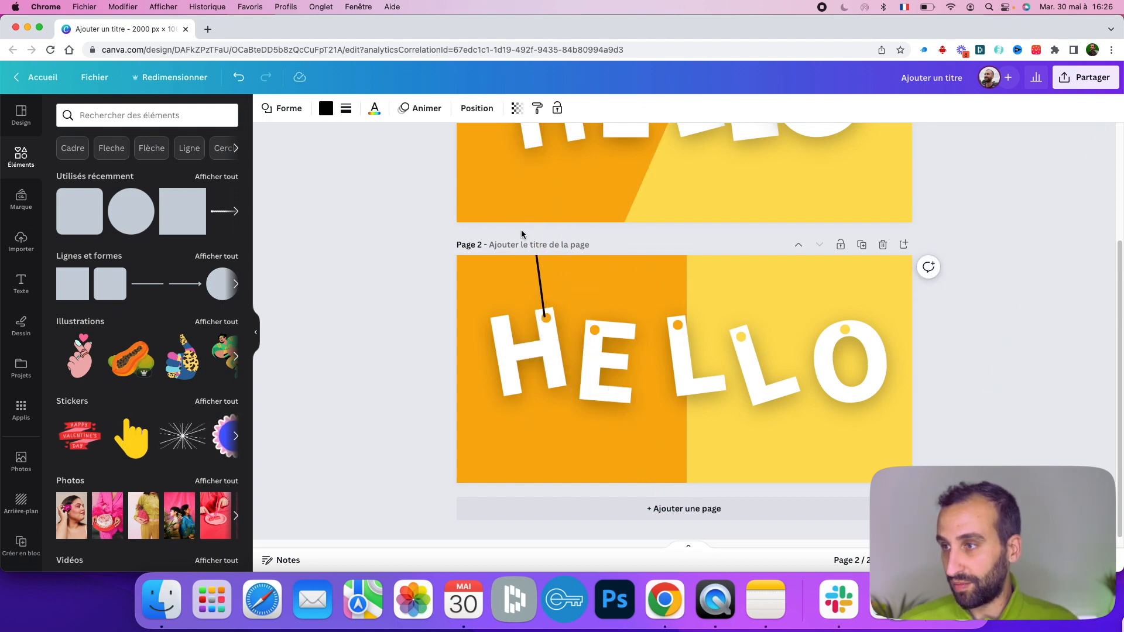
- Duplicate the string and hang vertical copies from the E and first L dots
{"action": "scroll", "coordinate": [624, 258], "scroll_direction": "up", "scroll_amount": 3}
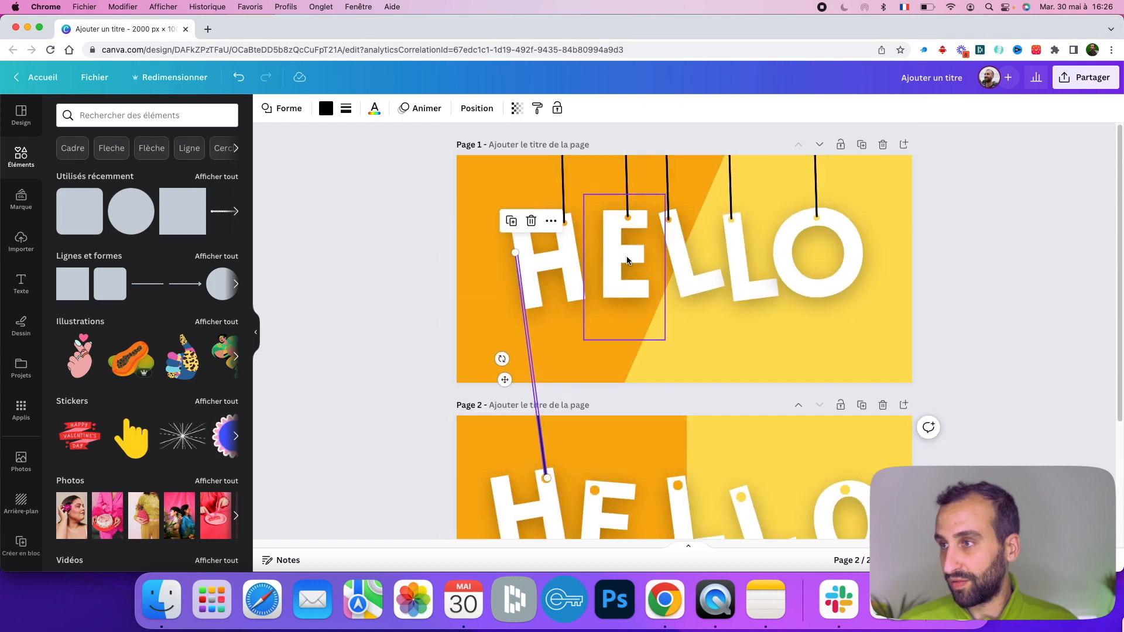
{"action": "scroll", "coordinate": [626, 260], "scroll_direction": "down", "scroll_amount": 1}
{"action": "left_click", "coordinate": [392, 396]}
{"action": "left_click", "coordinate": [537, 354]}
{"action": "left_click_drag", "start_coordinate": [537, 352], "coordinate": [540, 357]}
{"action": "left_click_drag", "start_coordinate": [509, 316], "coordinate": [553, 326]}
{"action": "key", "text": "Up"}
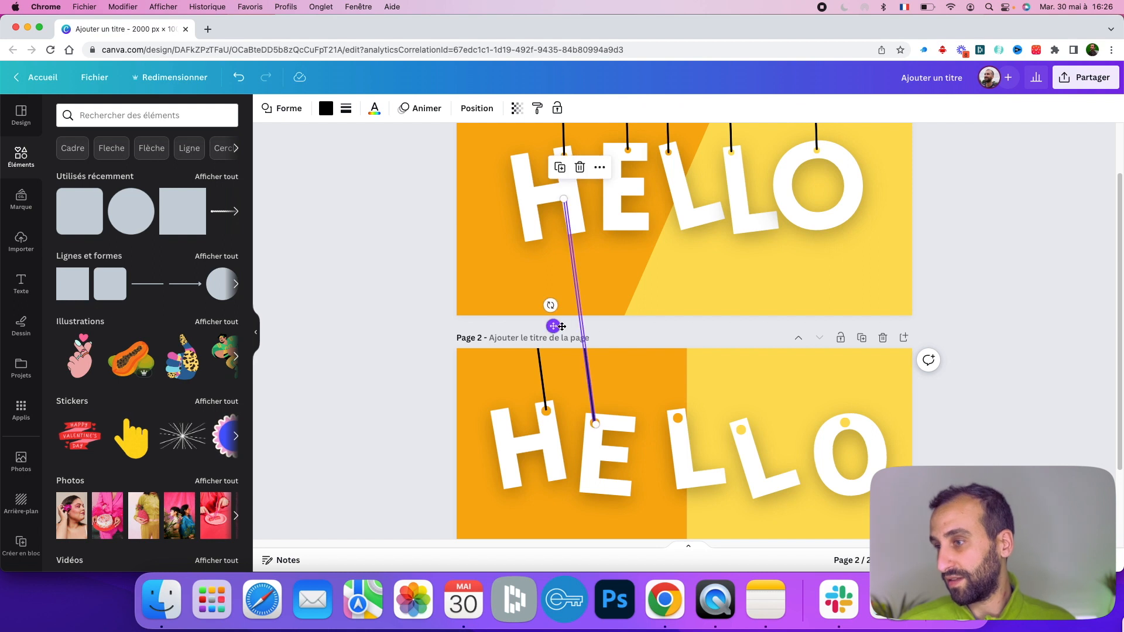
{"action": "left_click_drag", "start_coordinate": [552, 306], "coordinate": [649, 315]}
{"action": "left_click", "coordinate": [644, 313]}
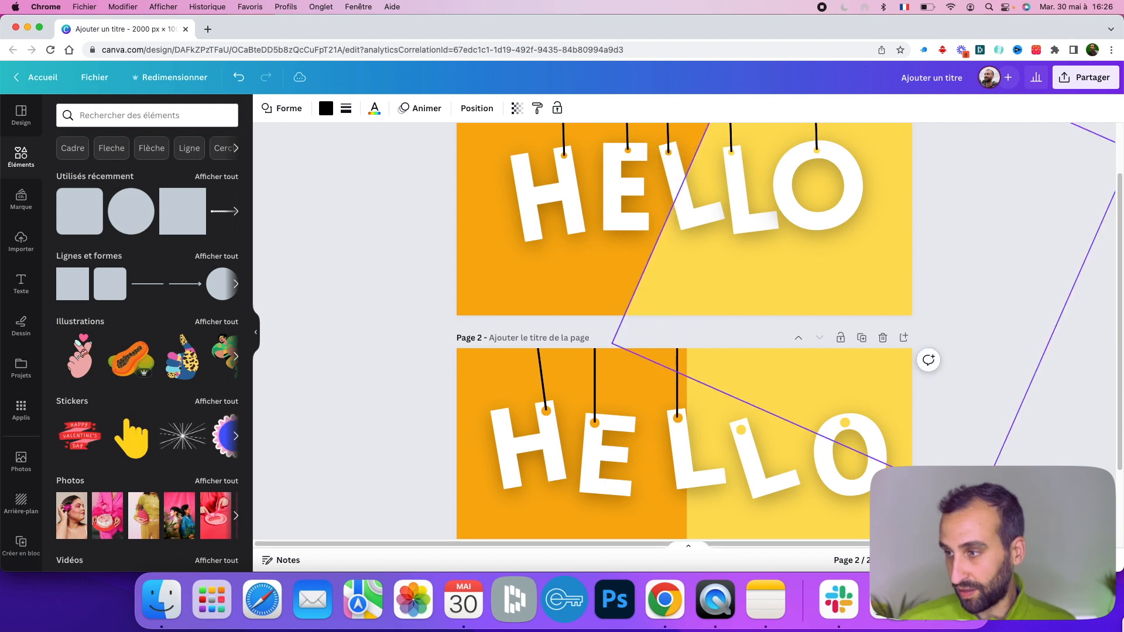
- Paste further string copies and hang them from the second L and the O dots
{"action": "key", "text": "super+v"}
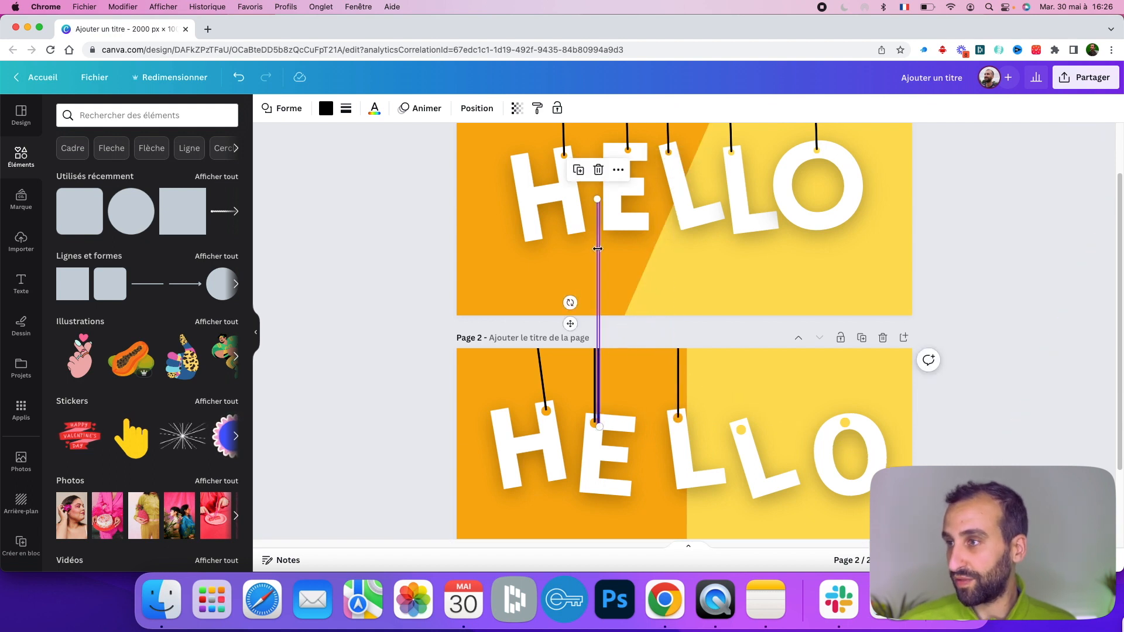
{"action": "left_click_drag", "start_coordinate": [571, 324], "coordinate": [712, 326]}
{"action": "key", "text": "super+v"}
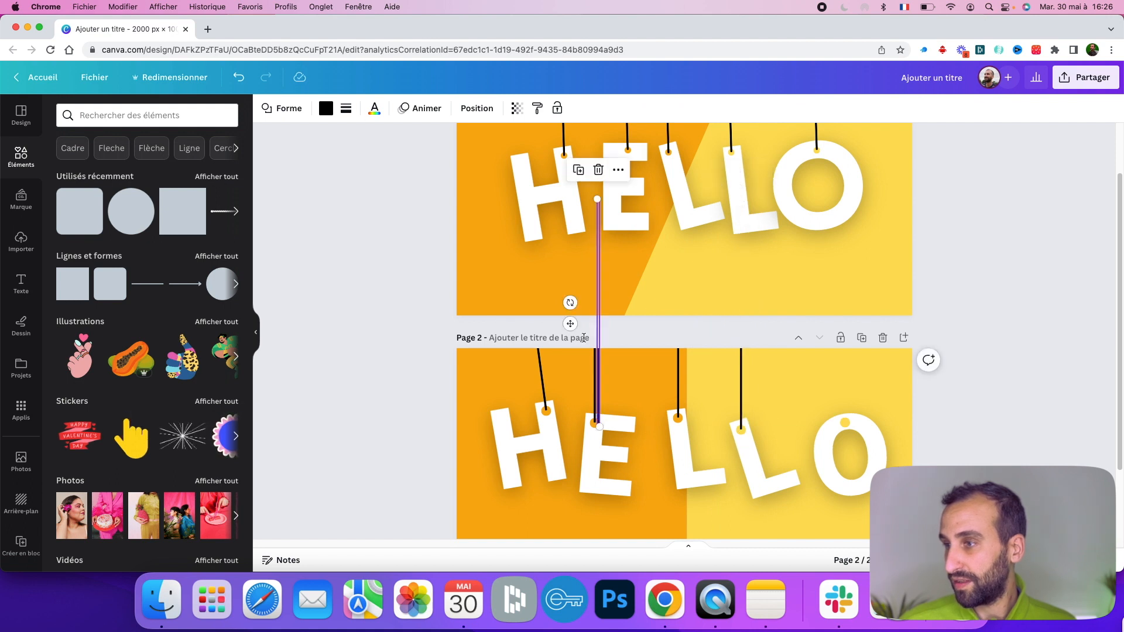
{"action": "left_click_drag", "start_coordinate": [571, 324], "coordinate": [820, 321]}
{"action": "key", "text": "super+v"}
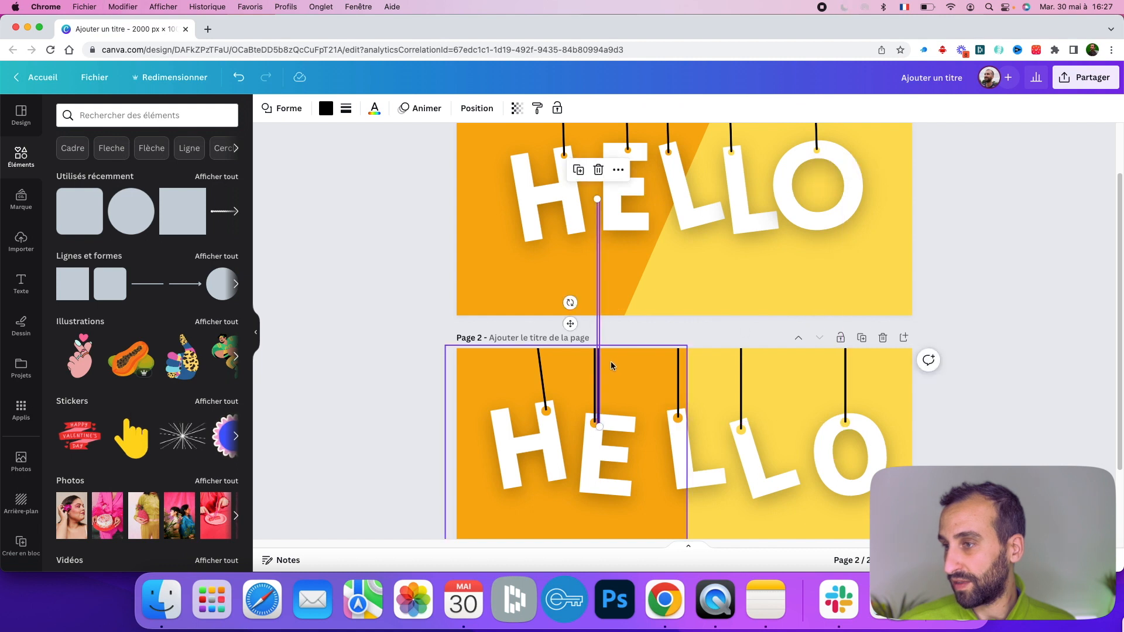
- Delete the H's string and move a spare copy onto the H's dot
{"action": "left_click", "coordinate": [543, 368]}
{"action": "left_click", "coordinate": [542, 360]}
{"action": "key", "text": "Delete"}
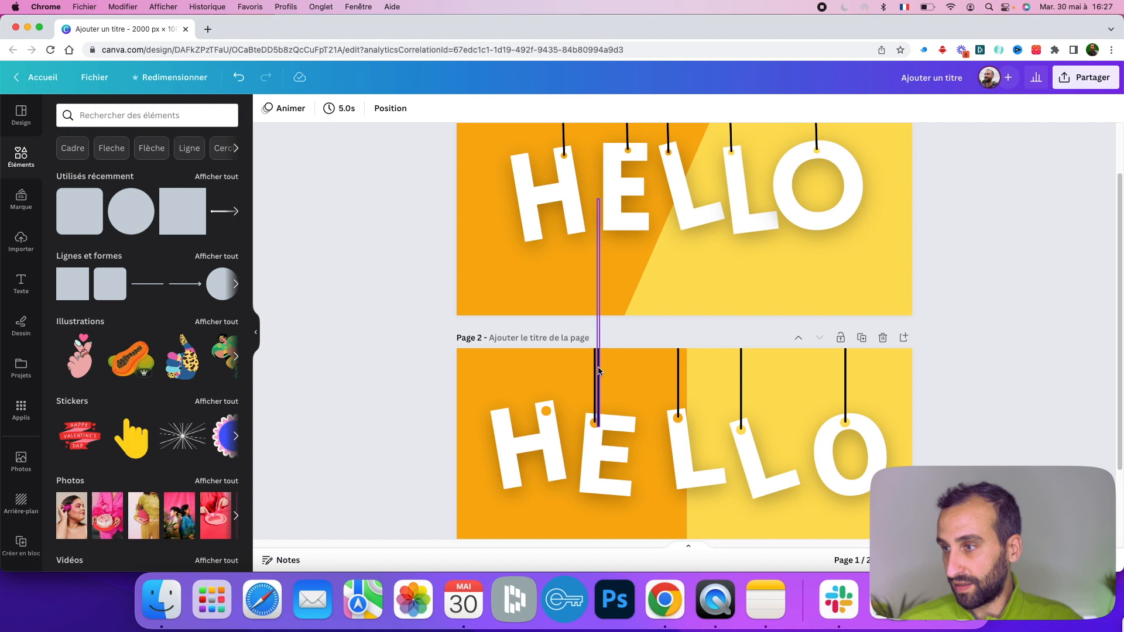
{"action": "left_click", "coordinate": [600, 370]}
{"action": "left_click", "coordinate": [598, 367]}
{"action": "left_click_drag", "start_coordinate": [574, 323], "coordinate": [520, 307]}
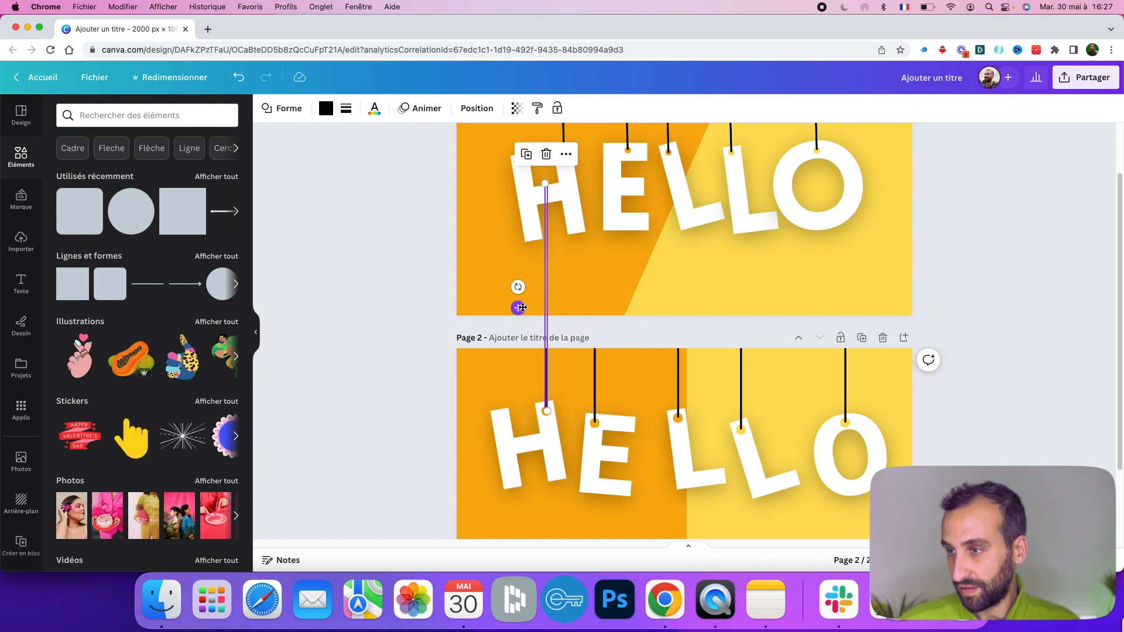
- Search the elements for CORDE and add a rope illustration to page 2
{"action": "left_click", "coordinate": [405, 351]}
{"action": "scroll", "coordinate": [972, 369], "scroll_direction": "down", "scroll_amount": 3}
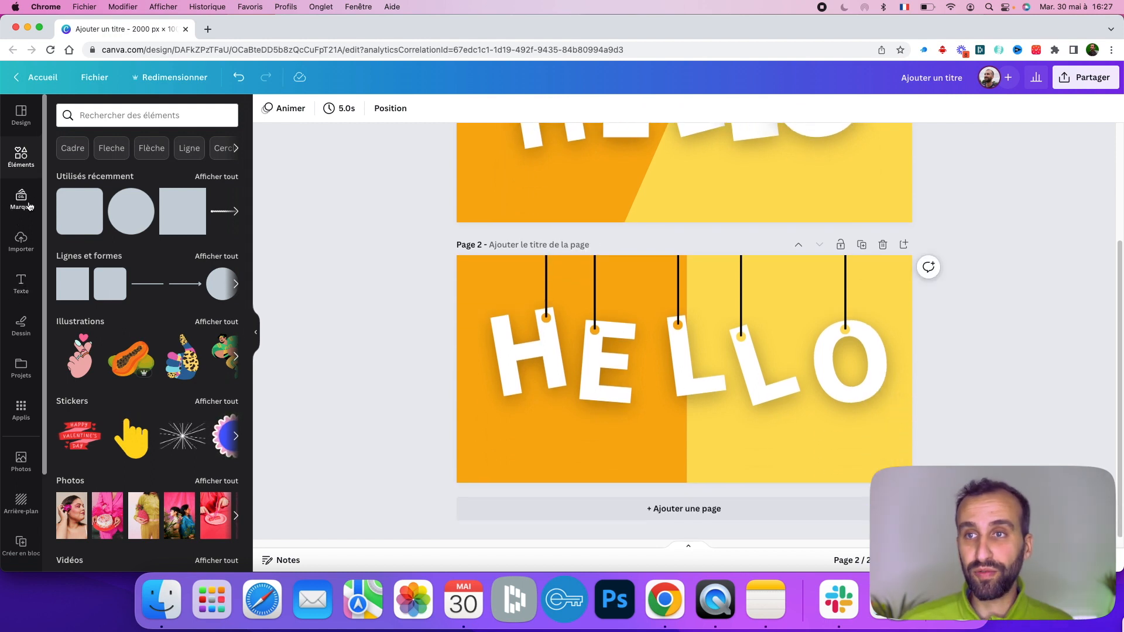
{"action": "left_click", "coordinate": [139, 114]}
{"action": "type", "text": "CORDE"}
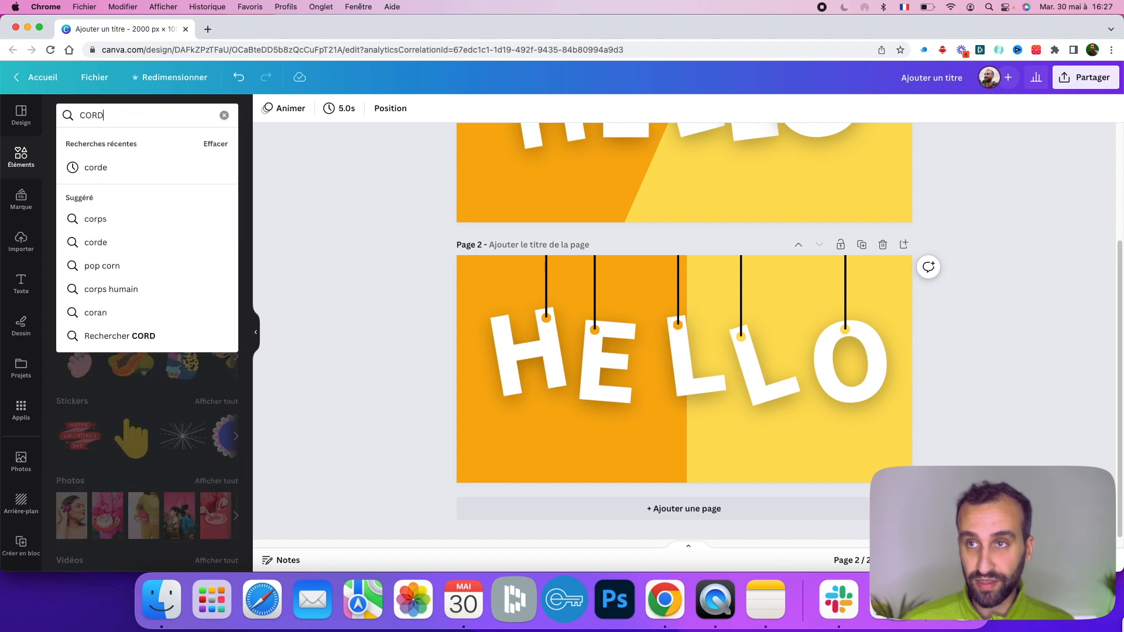
{"action": "key", "text": "Return"}
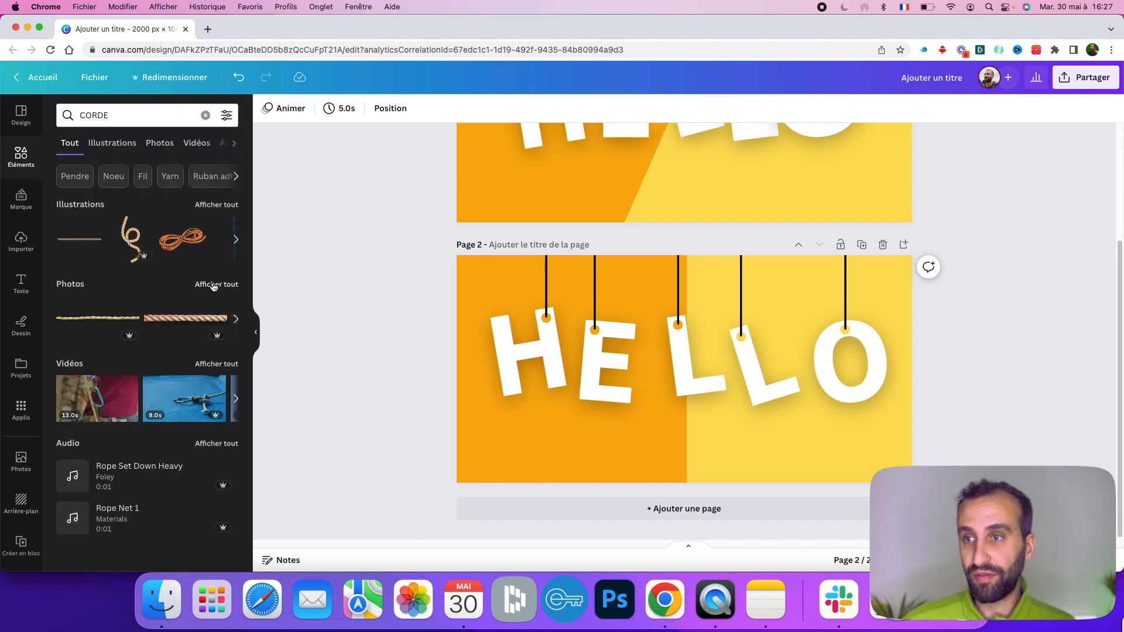
{"action": "left_click", "coordinate": [215, 286]}
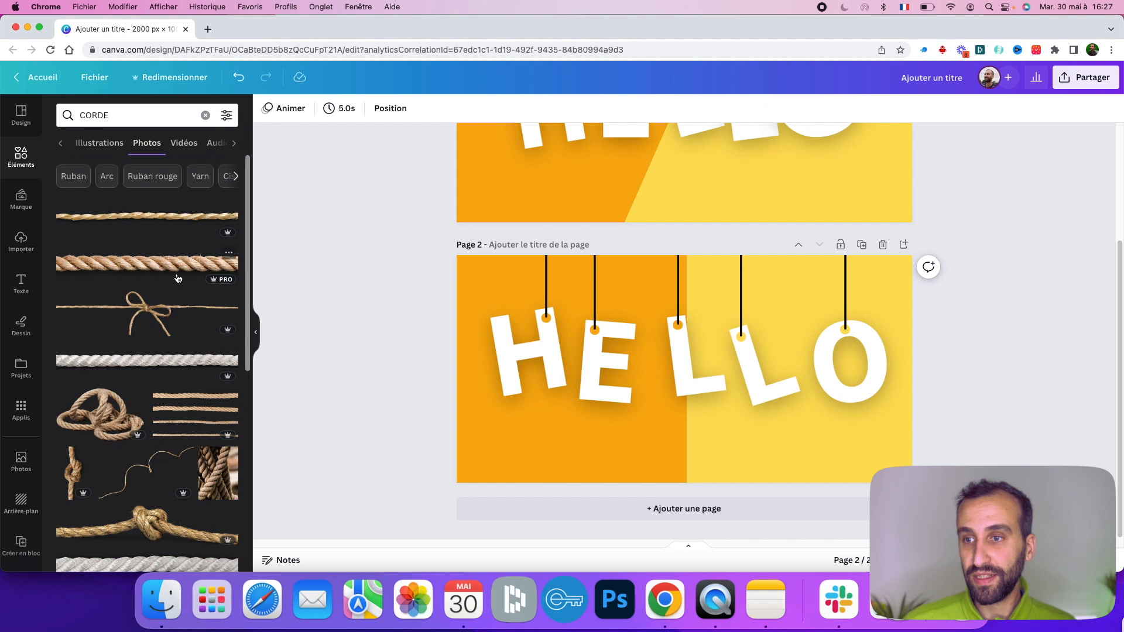
{"action": "left_click", "coordinate": [101, 144]}
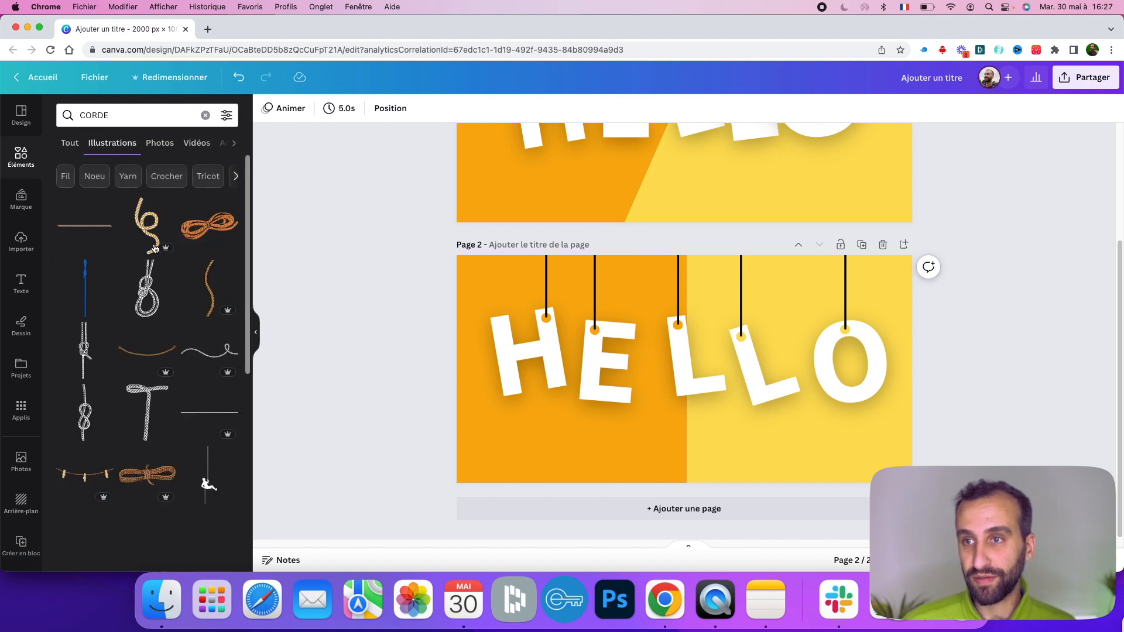
{"action": "left_click", "coordinate": [227, 349]}
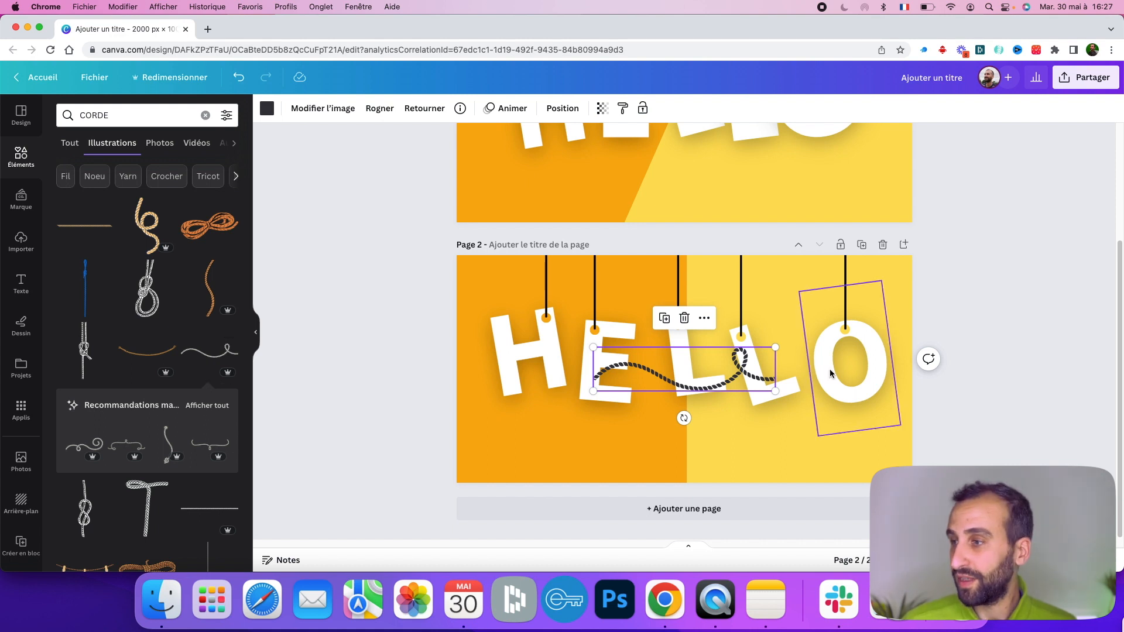
- Move and shrink the rope illustration above the H
{"action": "mouse_move", "coordinate": [667, 379]}
{"action": "left_mouse_down"}
{"action": "mouse_move", "coordinate": [448, 309]}
{"action": "mouse_move", "coordinate": [606, 293]}
{"action": "mouse_move", "coordinate": [583, 340]}
{"action": "mouse_move", "coordinate": [542, 312]}
{"action": "left_mouse_up"}
{"action": "left_click_drag", "start_coordinate": [561, 357], "coordinate": [521, 311]}
{"action": "left_click_drag", "start_coordinate": [576, 351], "coordinate": [462, 270]}
{"action": "left_click", "coordinate": [539, 270]}
{"action": "key", "text": "super+z"}
{"action": "key", "text": "super+z"}
{"action": "mouse_move", "coordinate": [552, 286]}
{"action": "left_mouse_down"}
{"action": "mouse_move", "coordinate": [646, 361]}
{"action": "mouse_move", "coordinate": [567, 293]}
{"action": "left_mouse_up"}
{"action": "key", "text": "super+shift+z"}
{"action": "key", "text": "super+shift+z"}
{"action": "key", "text": "super+shift+z"}
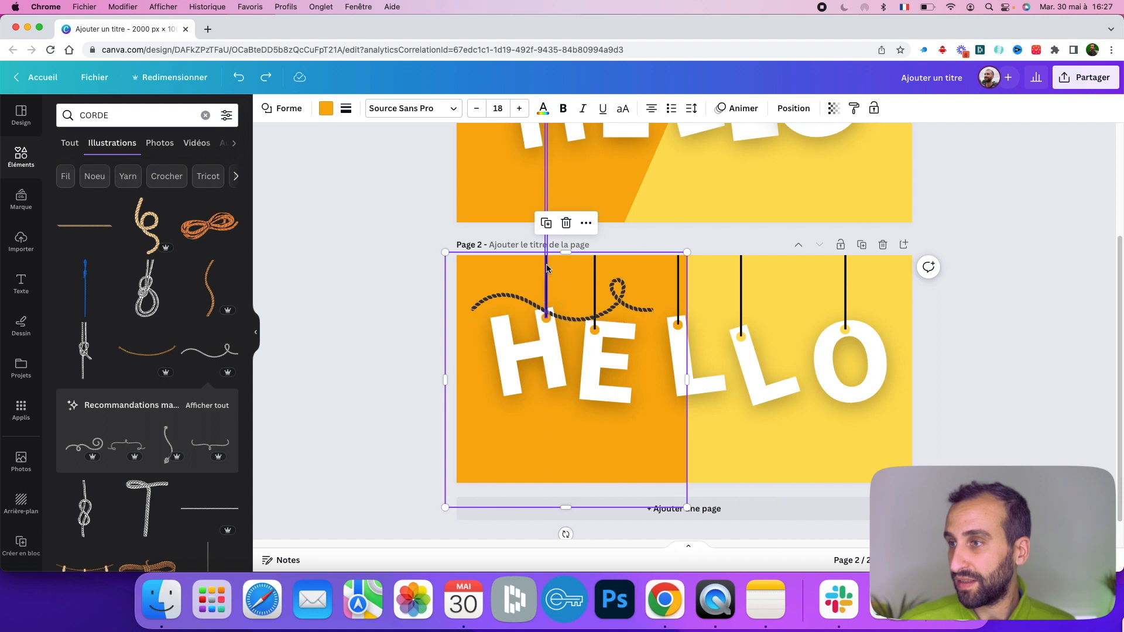
{"action": "key", "text": "super+z"}
- Delete the H's black string and rotate the rope so it hangs down to the H's dot
{"action": "left_click", "coordinate": [546, 263]}
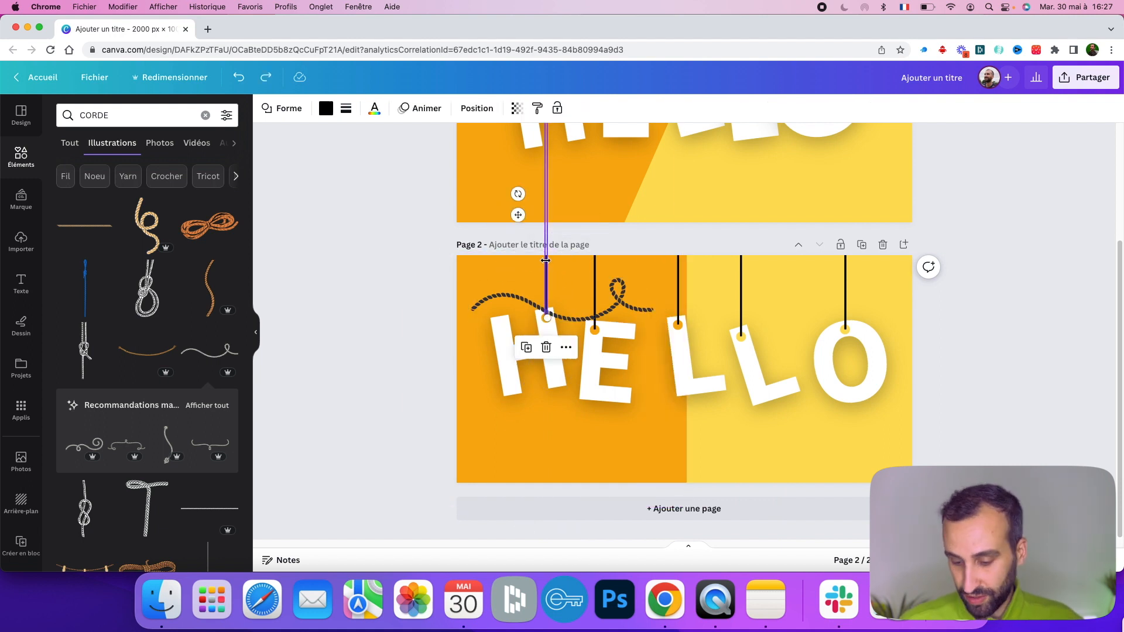
{"action": "key", "text": "Delete"}
{"action": "left_click", "coordinate": [585, 320]}
{"action": "left_click_drag", "start_coordinate": [562, 350], "coordinate": [568, 304]}
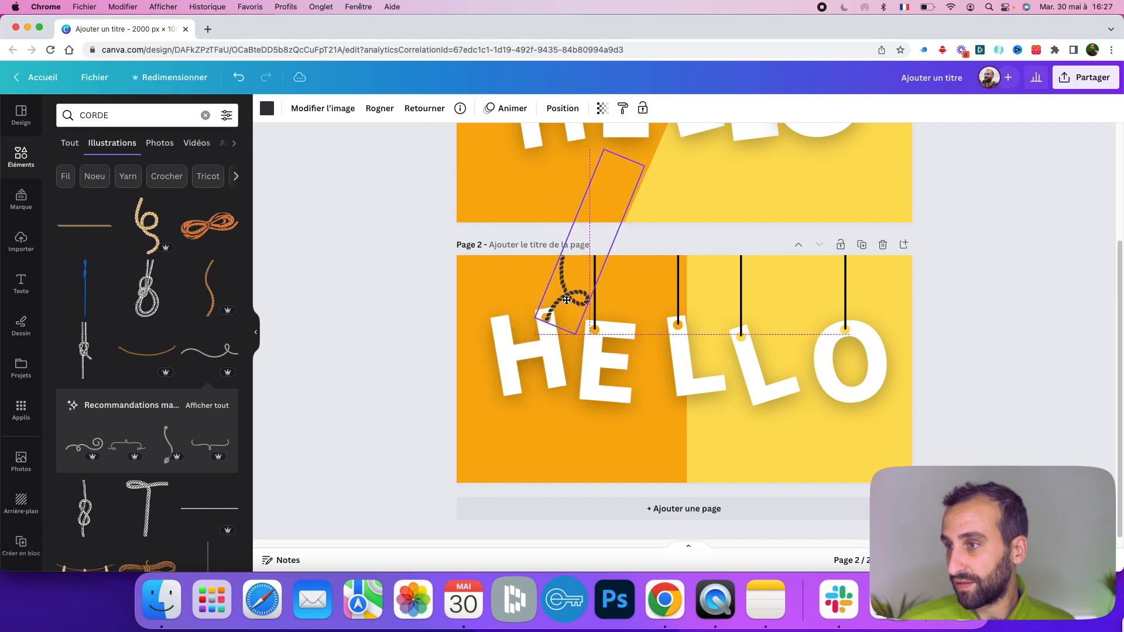
{"action": "left_click", "coordinate": [572, 468]}
{"action": "left_click", "coordinate": [356, 439]}
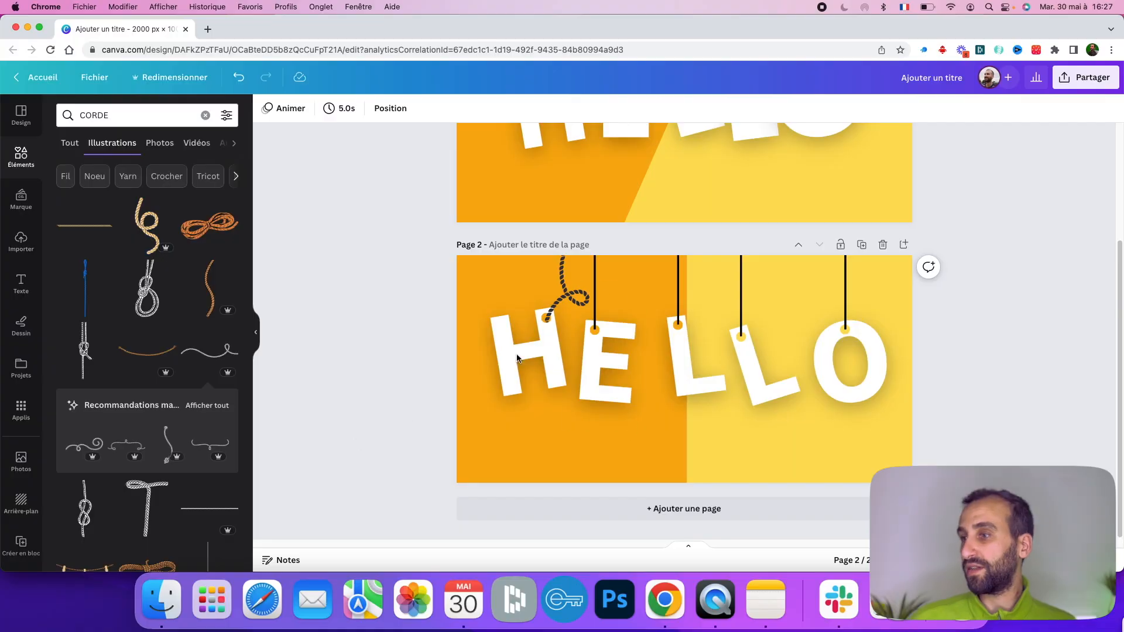